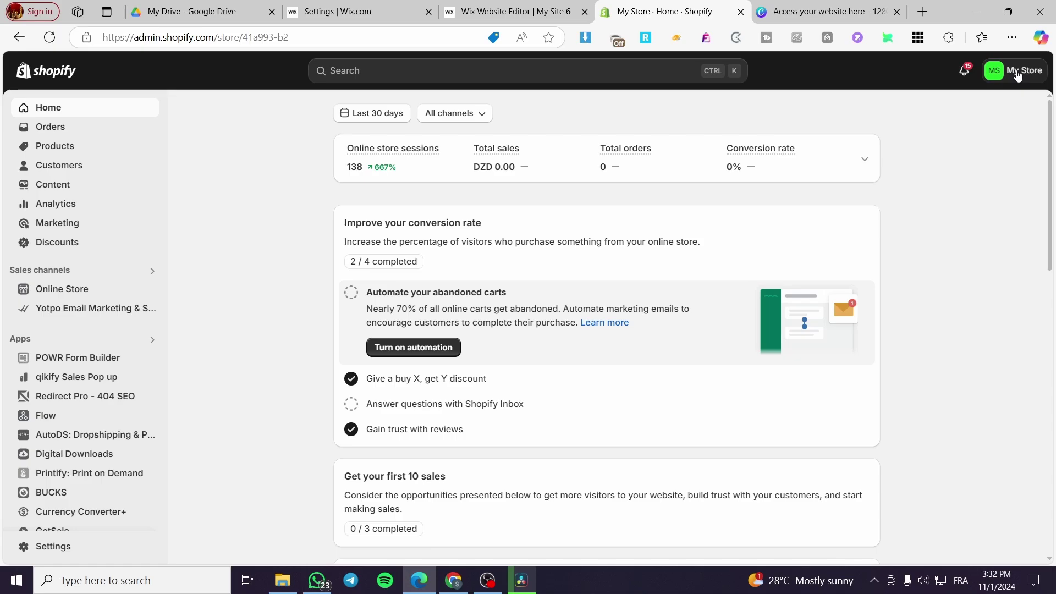
Step: Paste 'trust badges bear' into the admin search and run it in the Shopify App Store
{"action": "scroll", "coordinate": [550, 352], "scroll_direction": "down", "scroll_amount": 1}
{"action": "scroll", "coordinate": [220, 385], "scroll_direction": "up", "scroll_amount": 1}
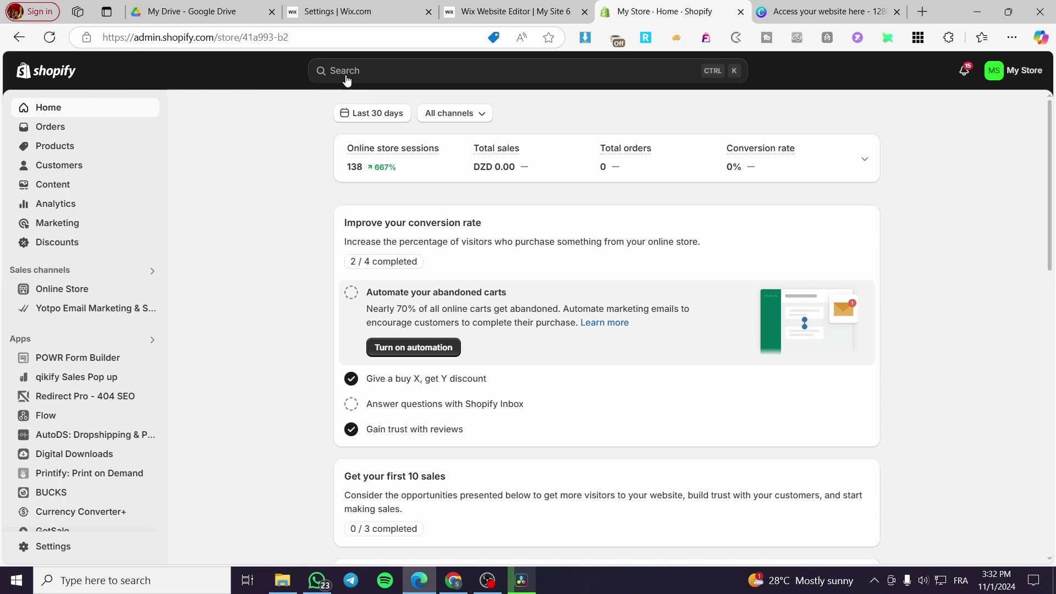
{"action": "left_click", "coordinate": [398, 73]}
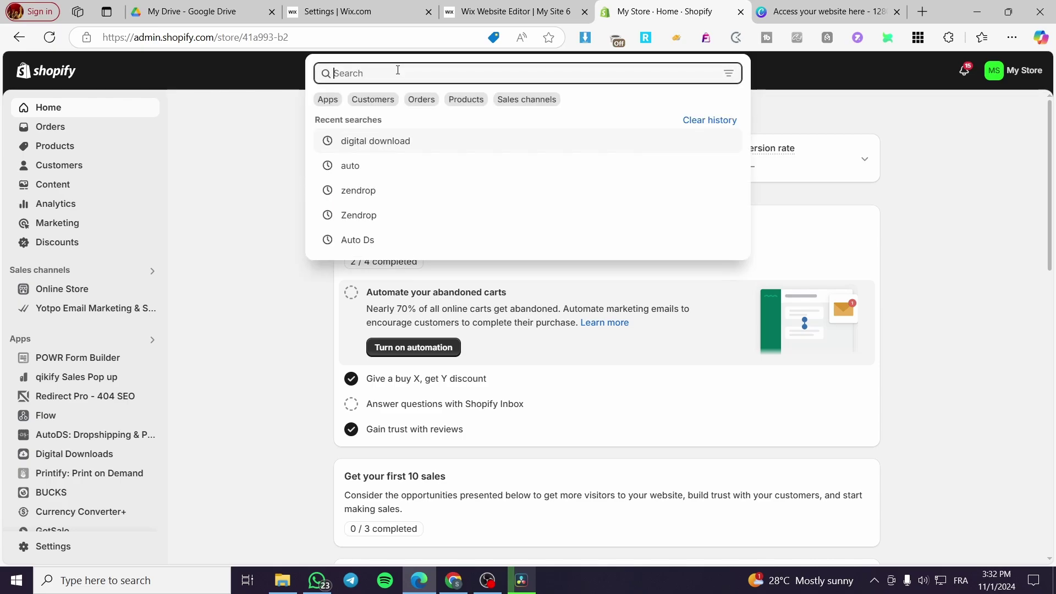
{"action": "type", "text": "trust badges bear"}
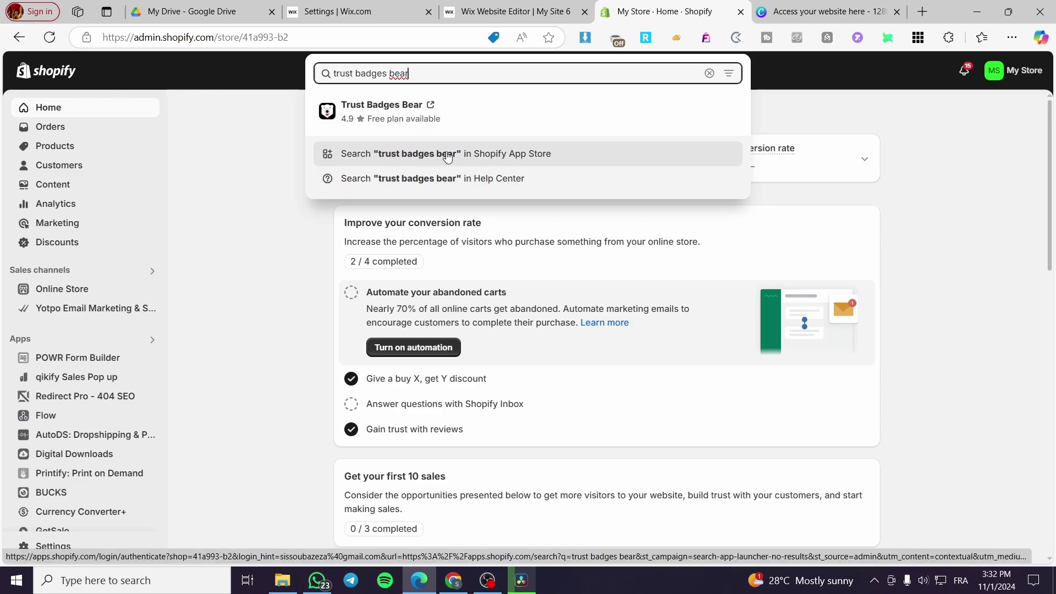
{"action": "left_click", "coordinate": [522, 156]}
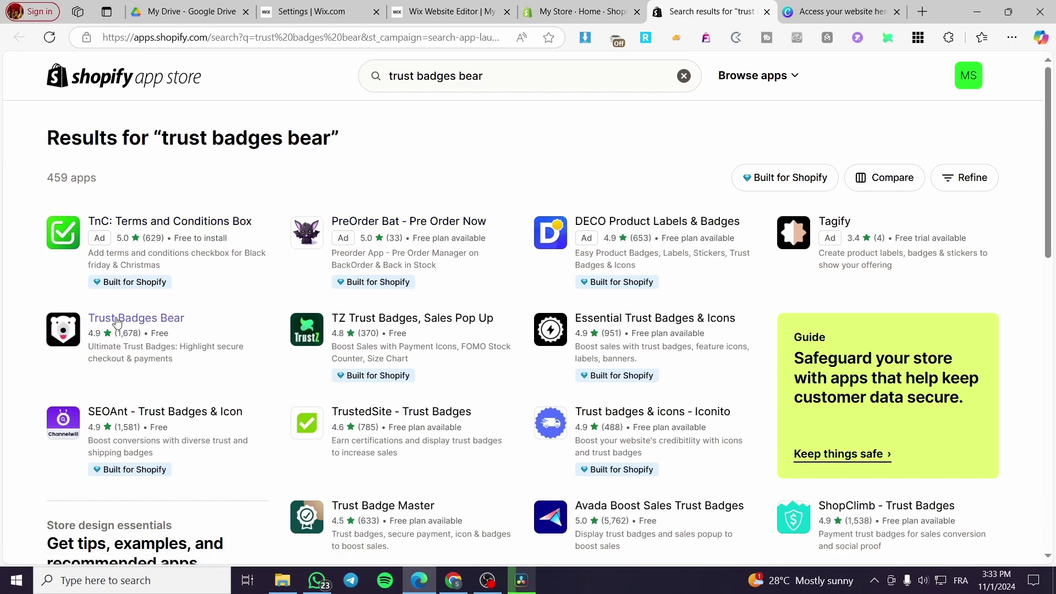
Step: Open the Trust Badges Bear App Store listing and start installing it
{"action": "left_click", "coordinate": [169, 322]}
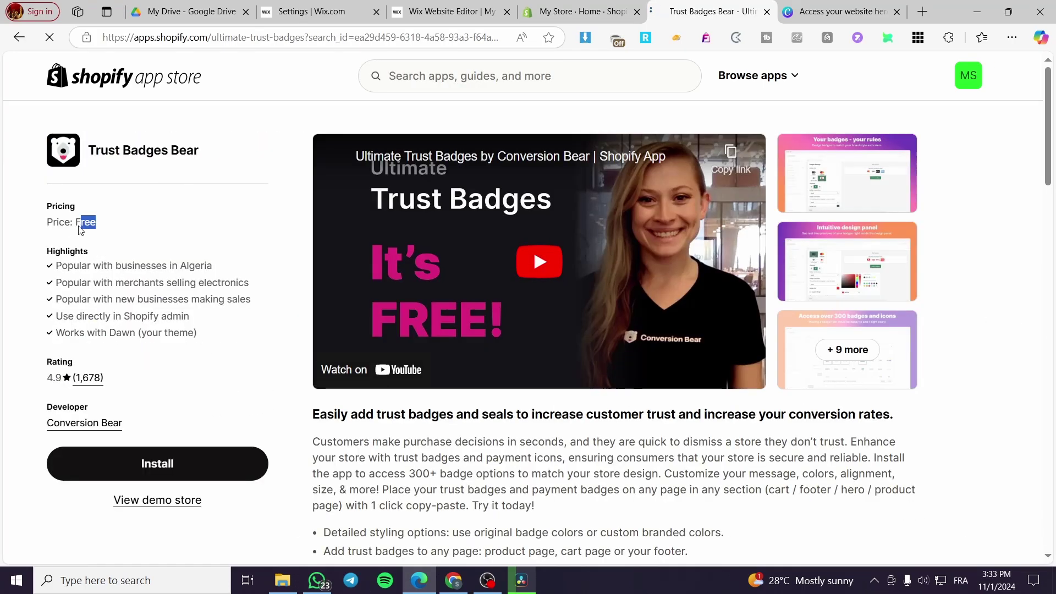
{"action": "right_click", "coordinate": [78, 226]}
{"action": "left_click", "coordinate": [190, 210]}
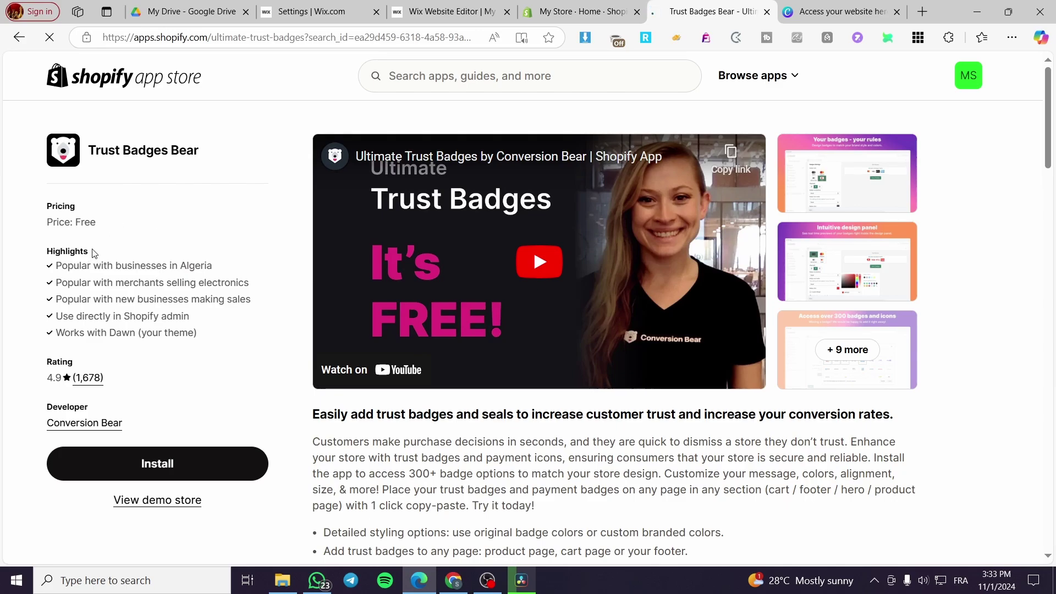
{"action": "scroll", "coordinate": [609, 374], "scroll_direction": "down", "scroll_amount": 2}
{"action": "scroll", "coordinate": [609, 374], "scroll_direction": "up", "scroll_amount": 1}
{"action": "scroll", "coordinate": [608, 374], "scroll_direction": "up", "scroll_amount": 1}
{"action": "left_click", "coordinate": [162, 467]}
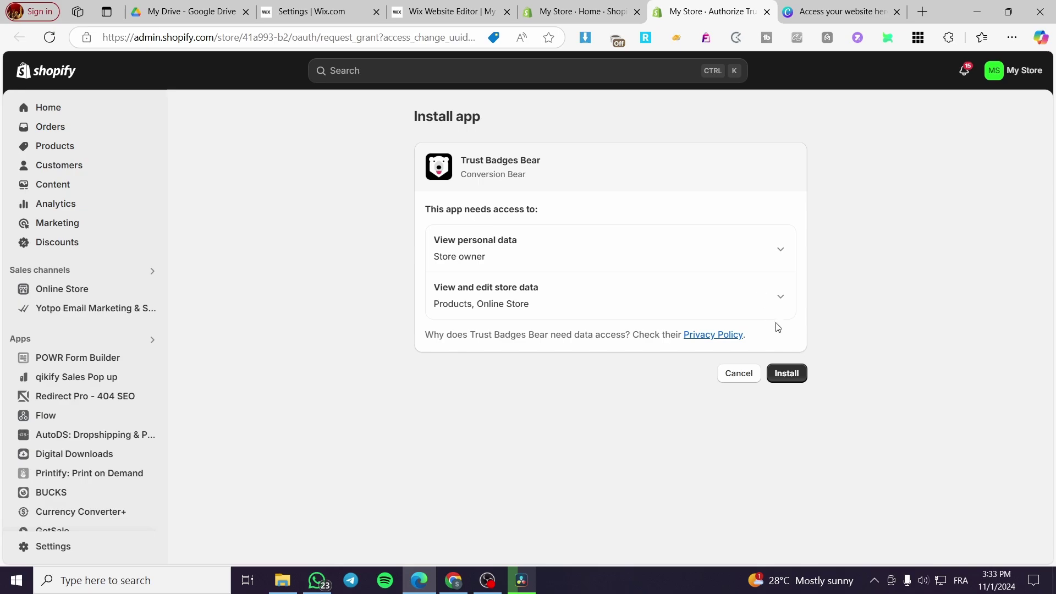
Step: Approve the Trust Badges Bear install along with its requested store permissions
{"action": "left_click", "coordinate": [791, 374]}
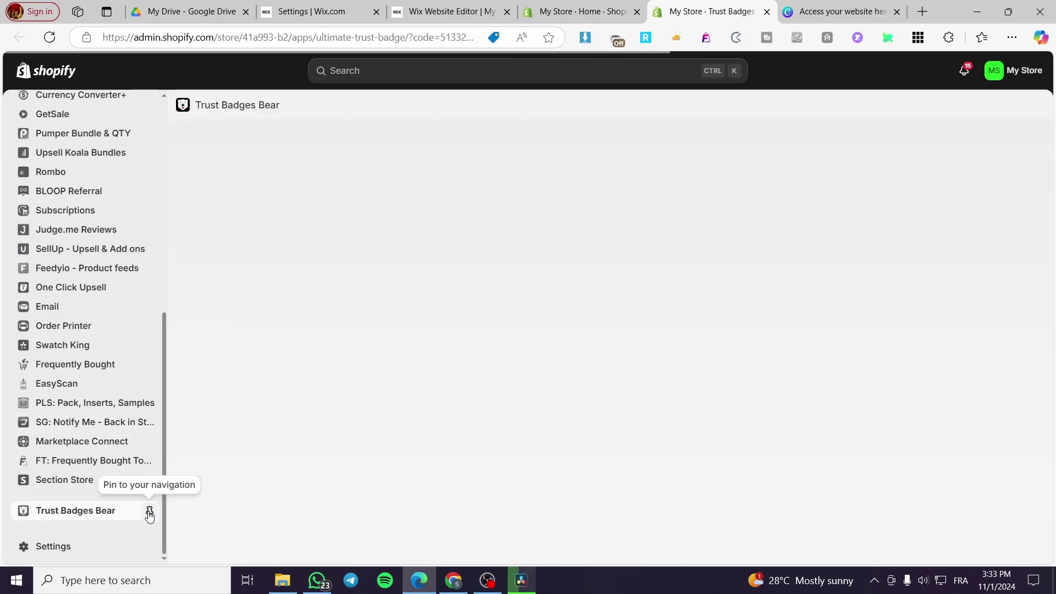
Step: Pin Trust Badges Bear to the navigation and move it to the top of Apps
{"action": "left_click", "coordinate": [149, 516]}
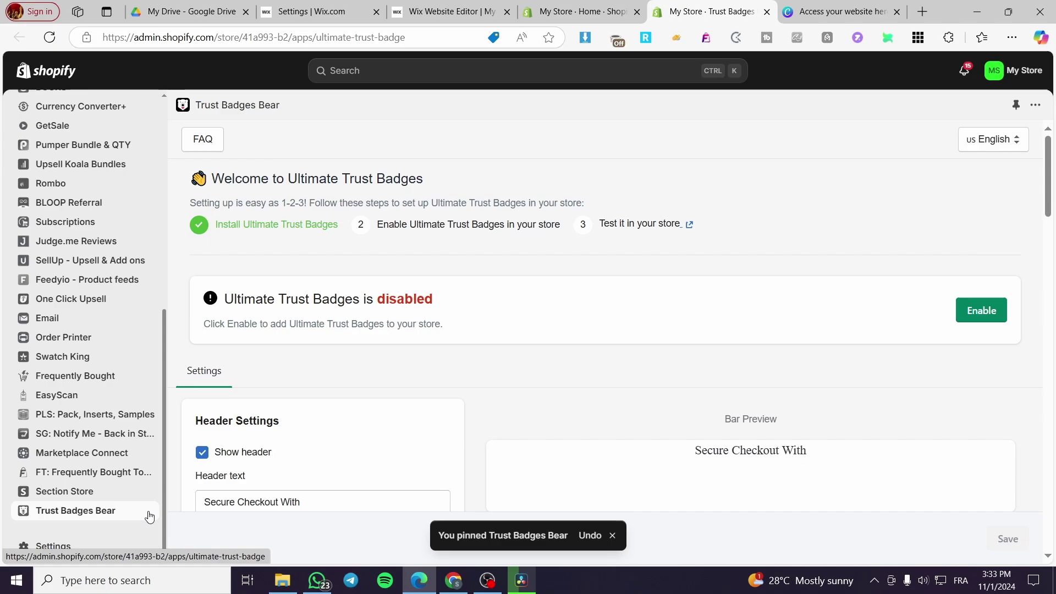
{"action": "left_click_drag", "start_coordinate": [82, 517], "coordinate": [75, 357]}
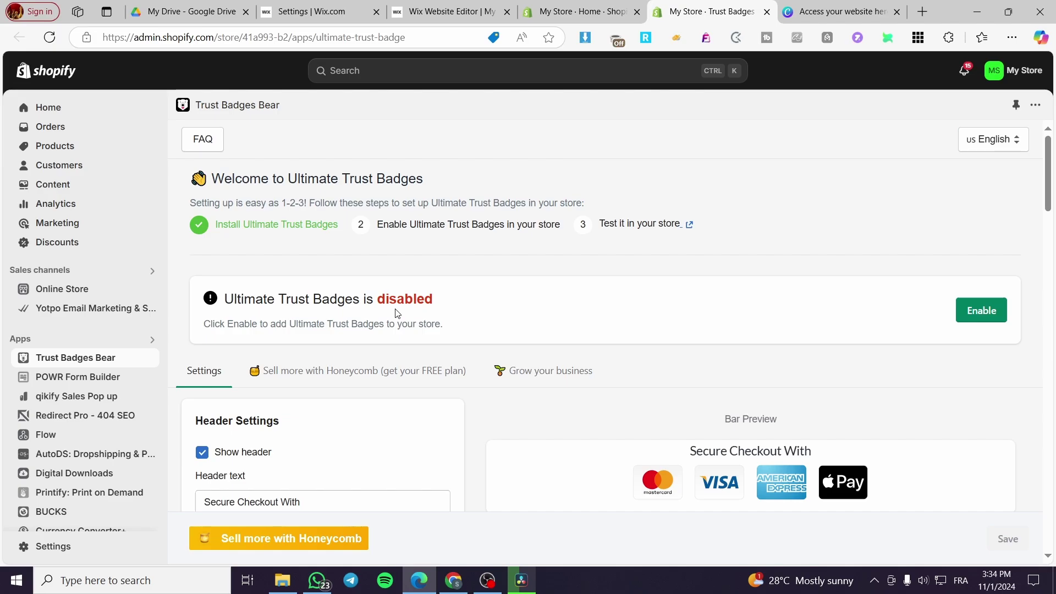
{"action": "left_click_drag", "start_coordinate": [382, 297], "coordinate": [457, 300]}
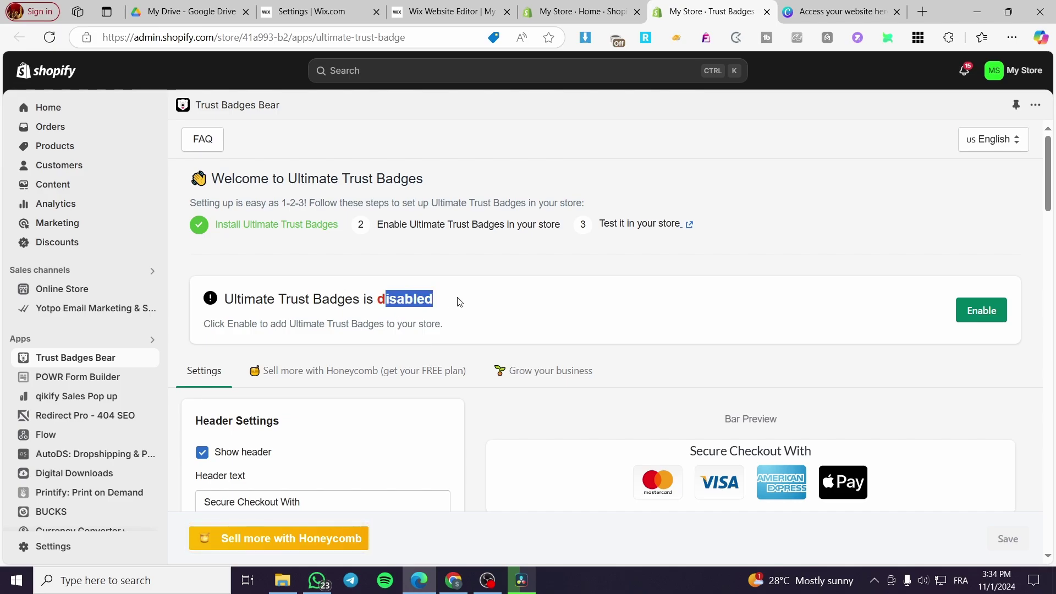
{"action": "left_click", "coordinate": [556, 254]}
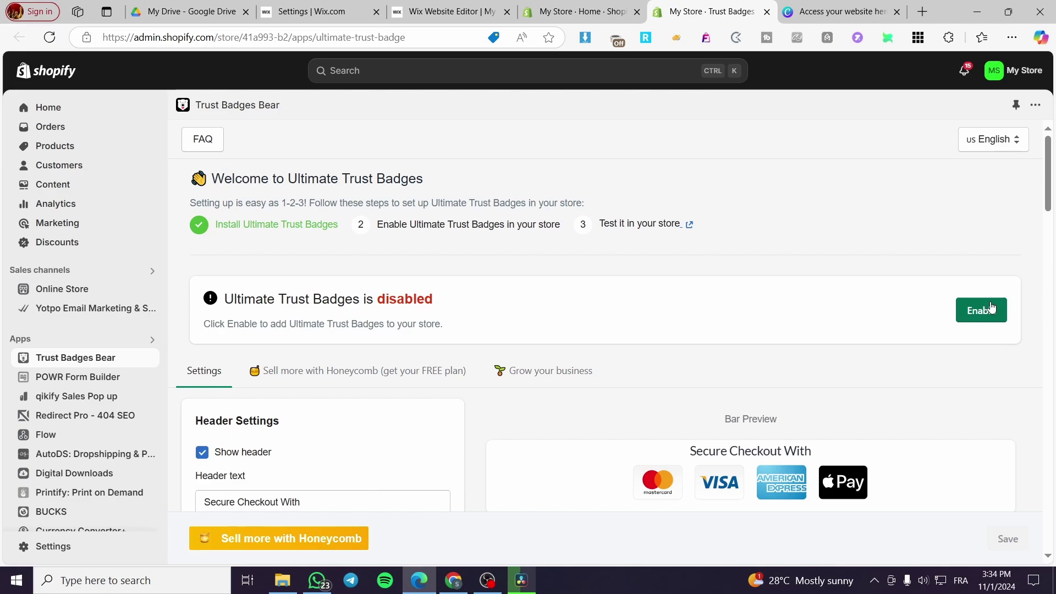
Step: Enable Ultimate Trust Badges in the store and review its badge preview
{"action": "scroll", "coordinate": [866, 244], "scroll_direction": "down", "scroll_amount": 4}
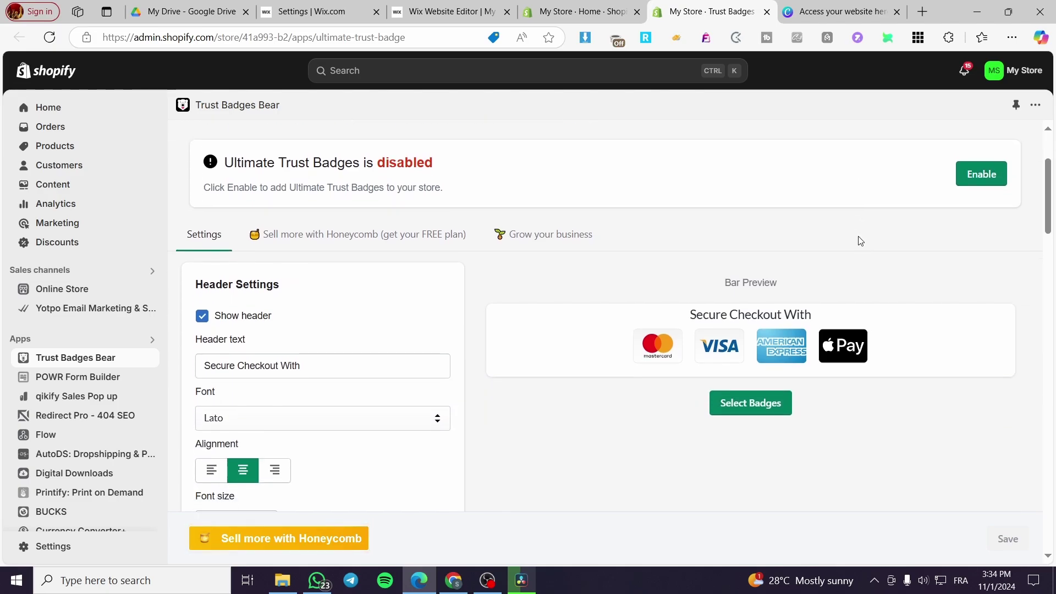
{"action": "scroll", "coordinate": [935, 286], "scroll_direction": "up", "scroll_amount": 4}
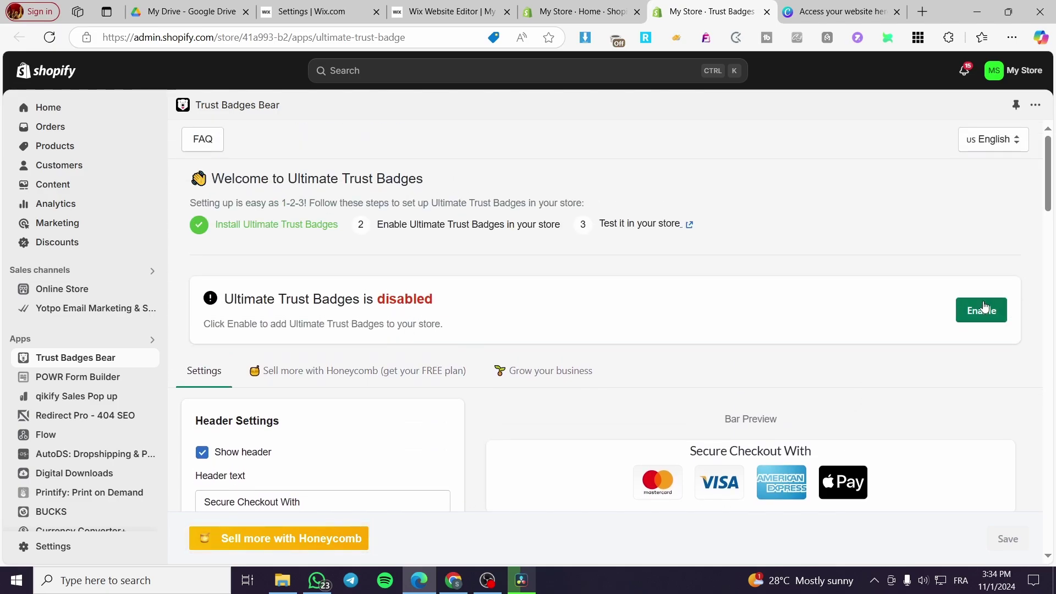
{"action": "left_click", "coordinate": [984, 312]}
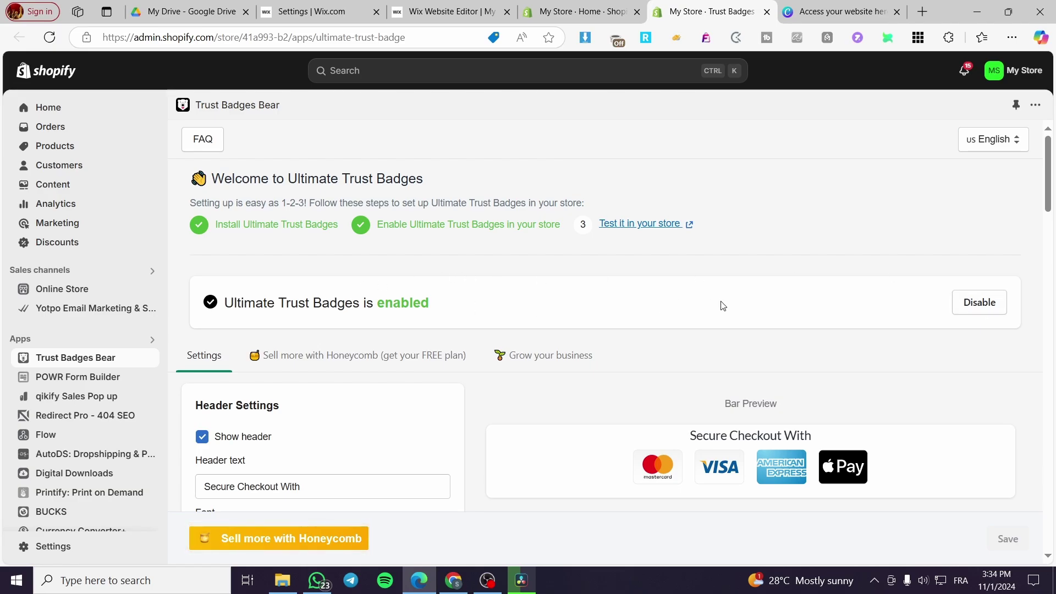
{"action": "scroll", "coordinate": [228, 363], "scroll_direction": "down", "scroll_amount": 1}
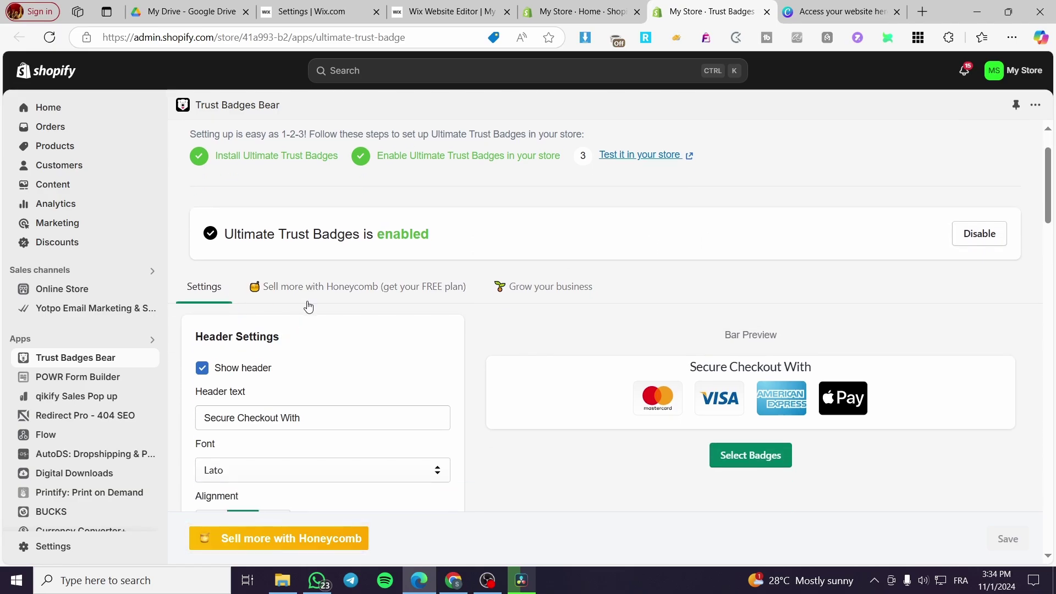
{"action": "scroll", "coordinate": [258, 360], "scroll_direction": "down", "scroll_amount": 2}
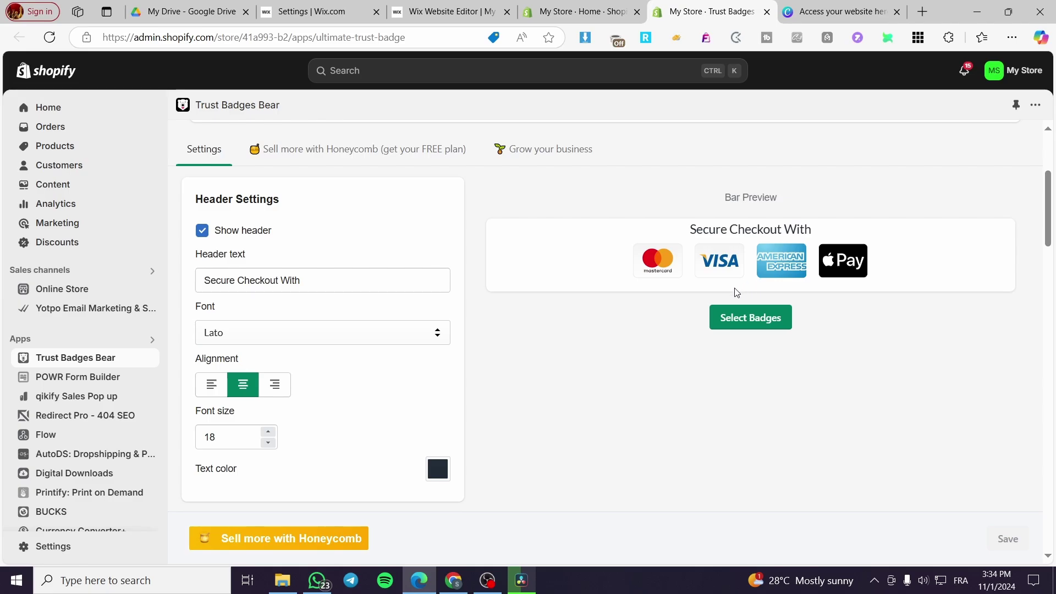
Step: Select the OPay, Amazon Pay and Afterpay badges and save the badge selection
{"action": "left_click", "coordinate": [765, 322]}
{"action": "left_click", "coordinate": [557, 302]}
{"action": "left_click", "coordinate": [557, 301]}
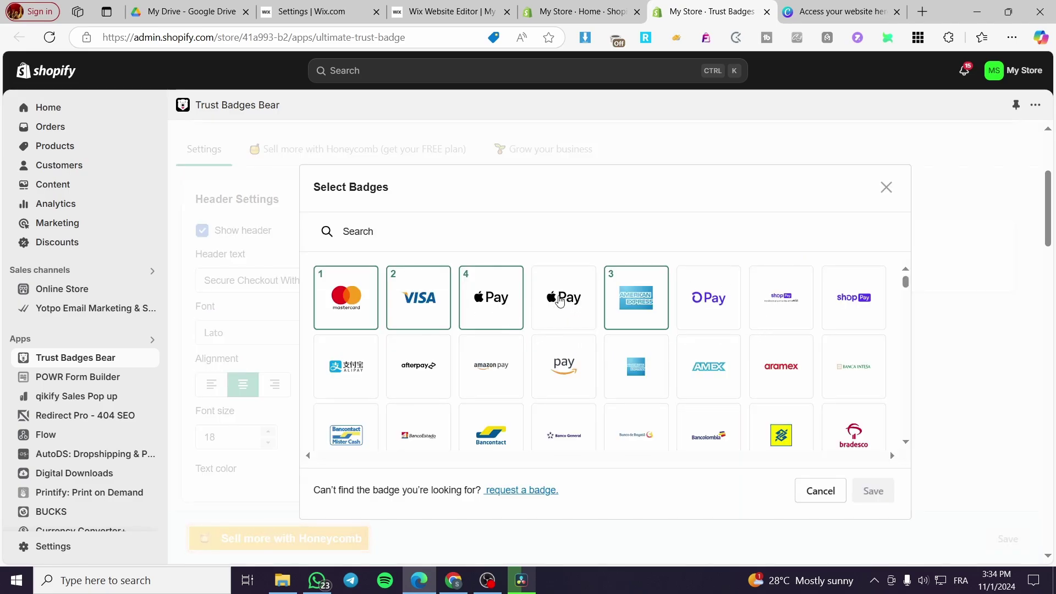
{"action": "left_click", "coordinate": [717, 305]}
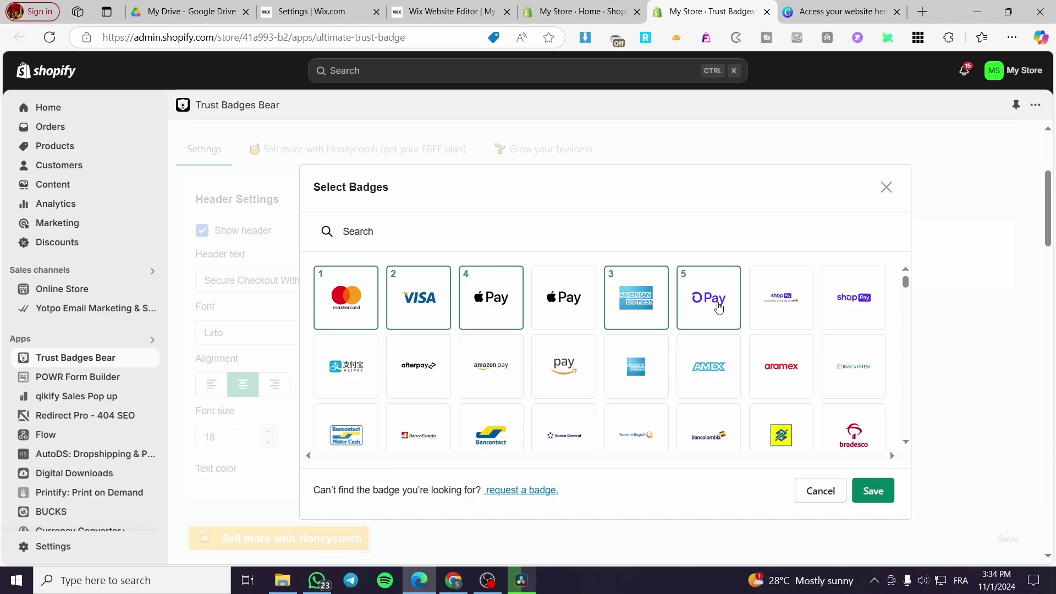
{"action": "left_click", "coordinate": [479, 373]}
{"action": "left_click", "coordinate": [441, 373]}
{"action": "left_click", "coordinate": [873, 490]}
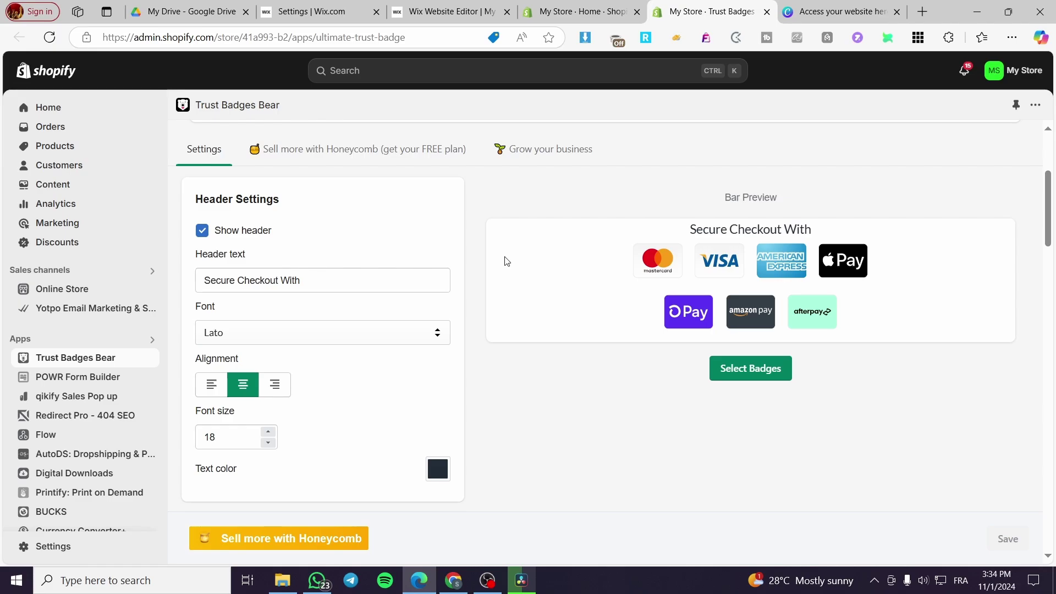
Step: Keep the heading centred and set its text colour to #00a3ff
{"action": "left_click", "coordinate": [222, 378]}
{"action": "left_click", "coordinate": [243, 385]}
{"action": "scroll", "coordinate": [251, 432], "scroll_direction": "down", "scroll_amount": 3}
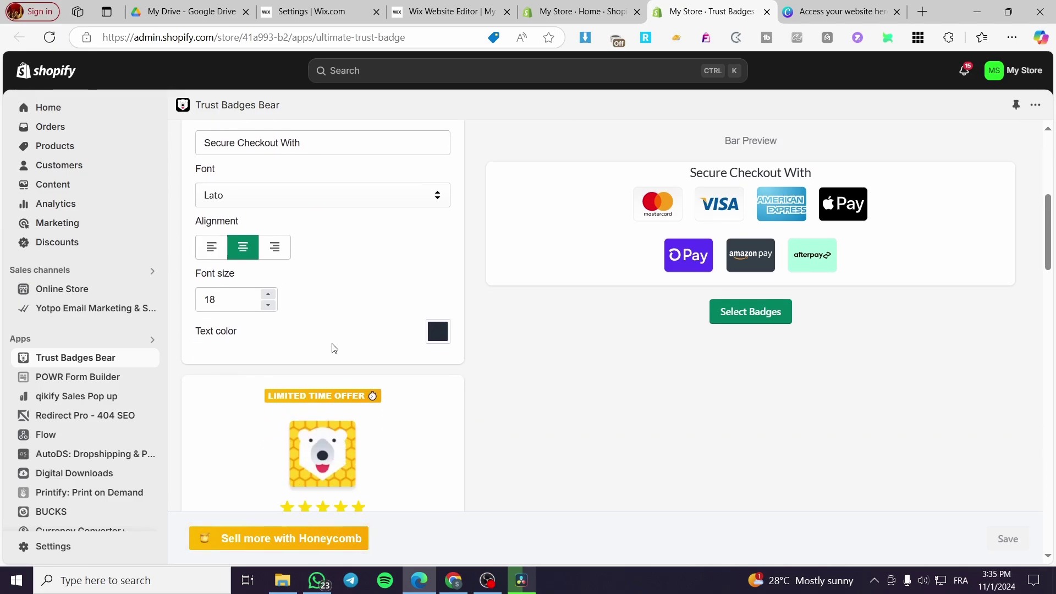
{"action": "left_click", "coordinate": [438, 342]}
{"action": "left_click_drag", "start_coordinate": [535, 360], "coordinate": [577, 301]}
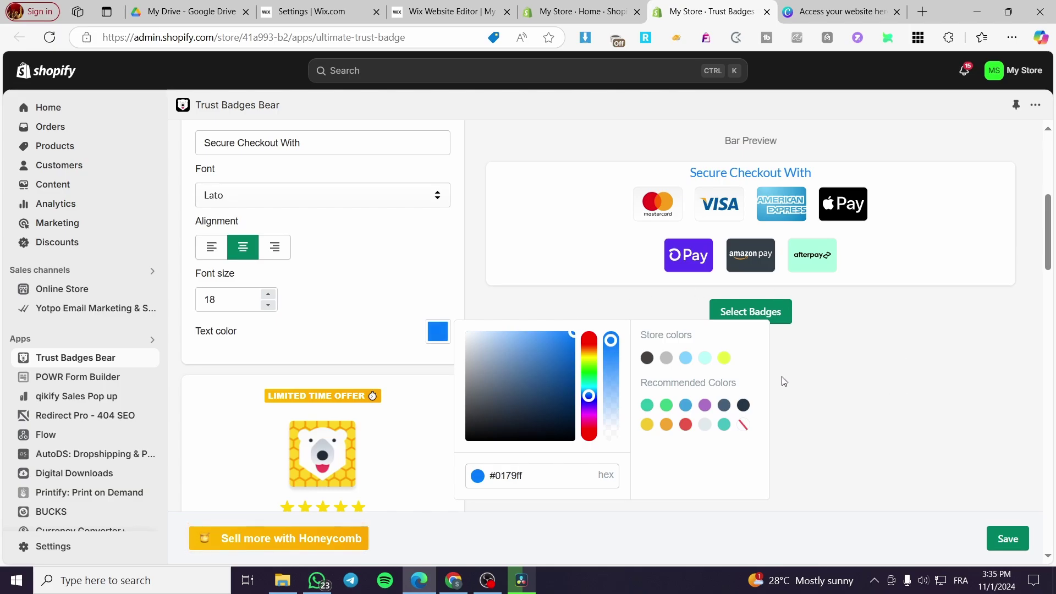
{"action": "left_click", "coordinate": [685, 358]}
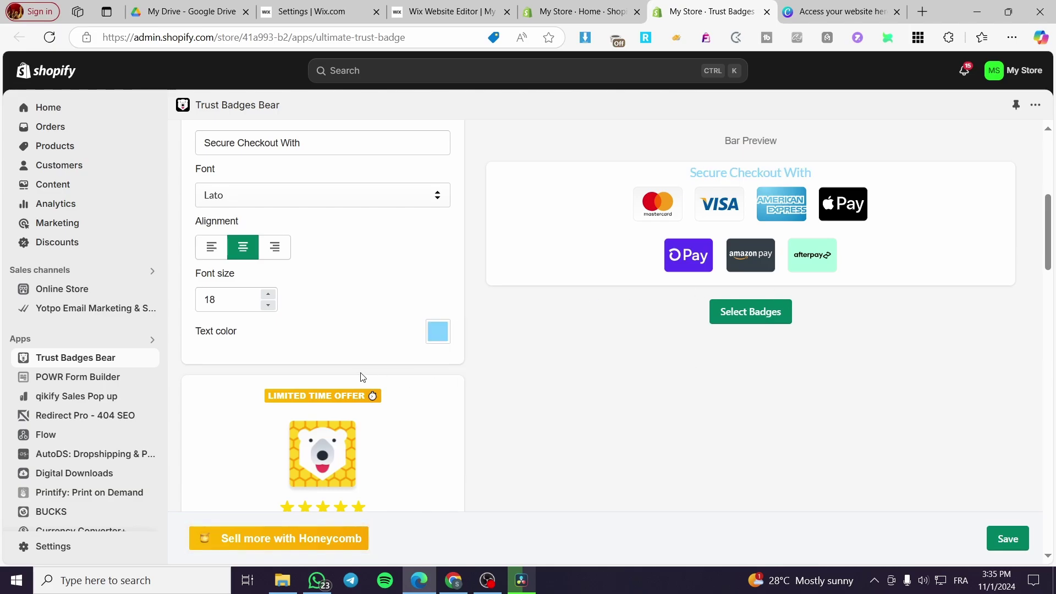
{"action": "left_click", "coordinate": [437, 332]}
{"action": "left_click", "coordinate": [570, 335]}
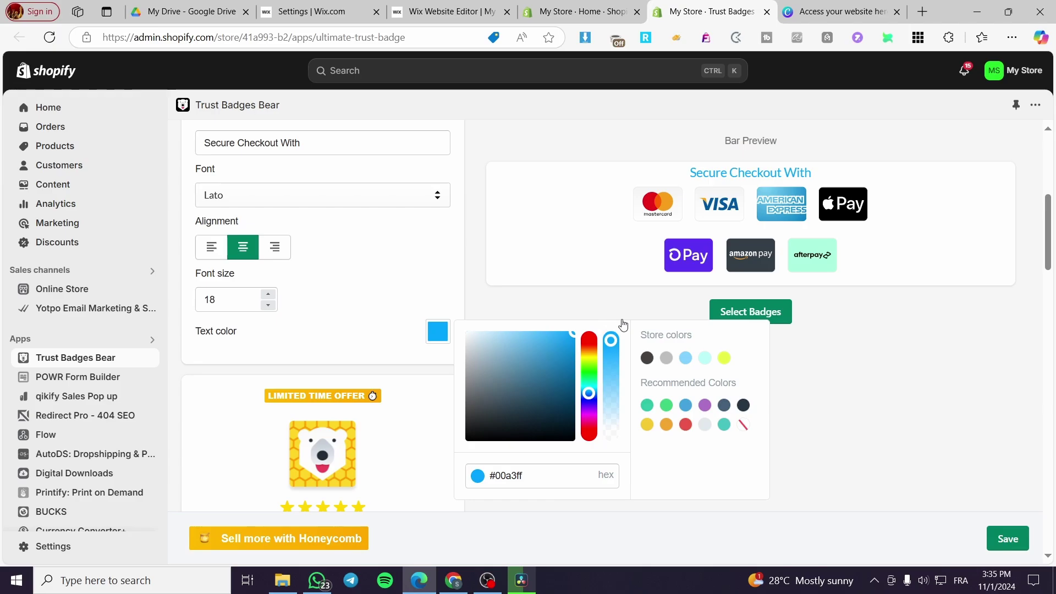
{"action": "left_click", "coordinate": [882, 360]}
{"action": "scroll", "coordinate": [366, 390], "scroll_direction": "down", "scroll_amount": 7}
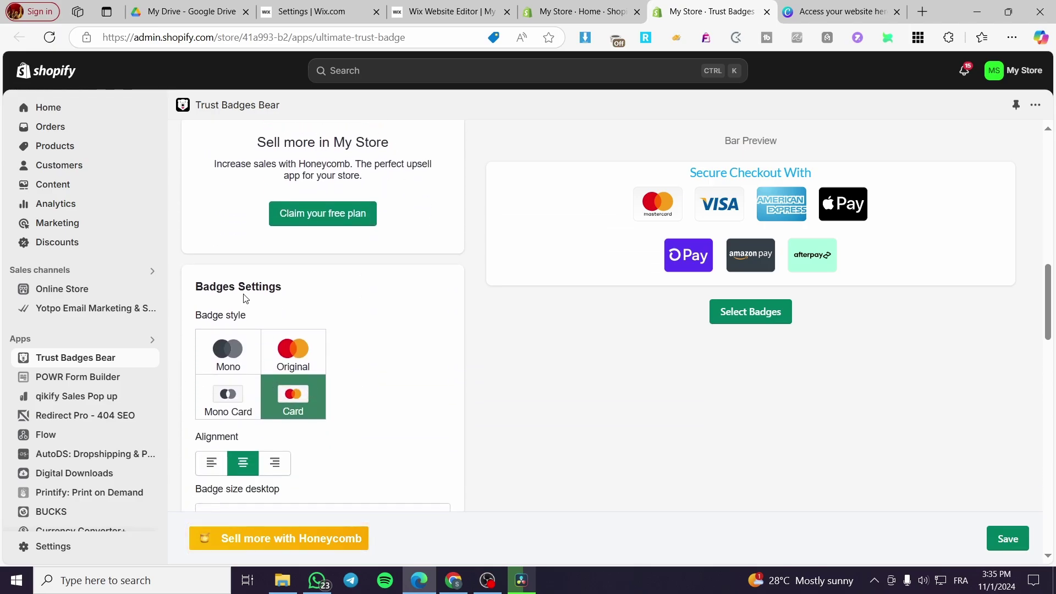
Step: Compare Original, monochrome and coloured Card badge styles, settling on coloured Card
{"action": "left_click", "coordinate": [291, 360]}
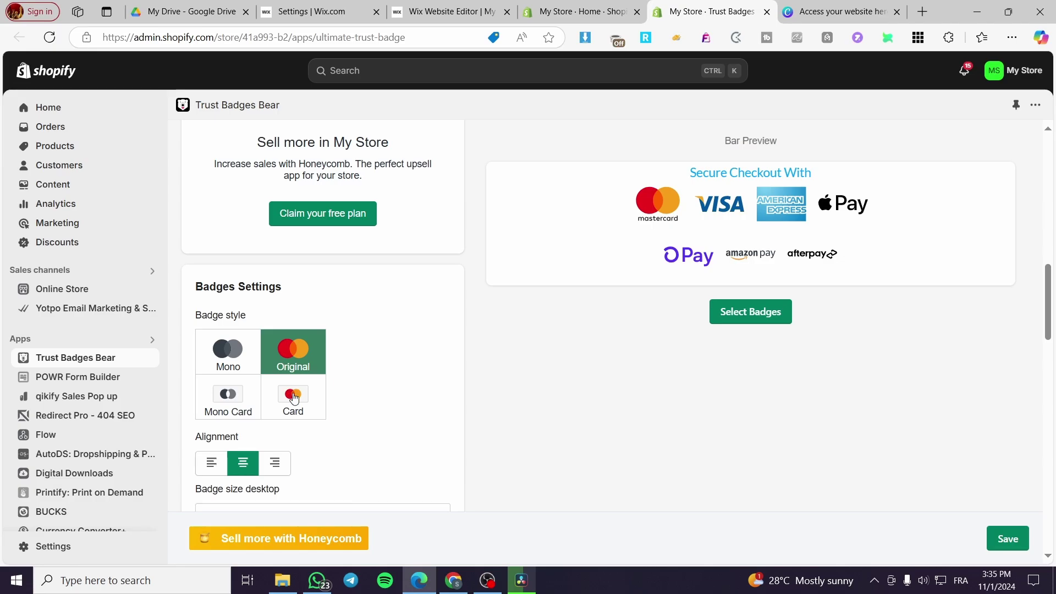
{"action": "left_click", "coordinate": [296, 401]}
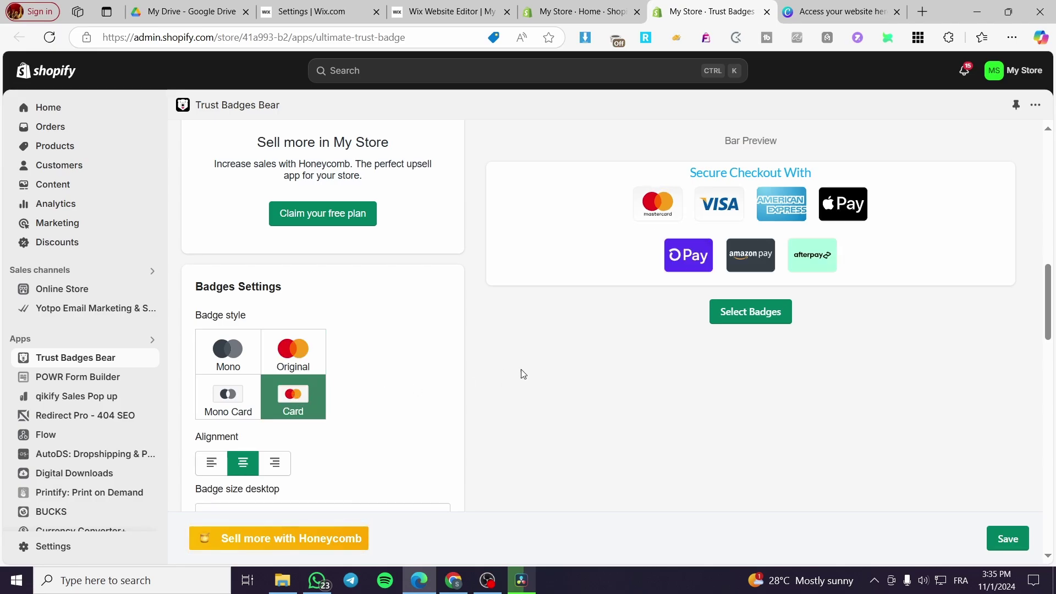
{"action": "left_click", "coordinate": [248, 410]}
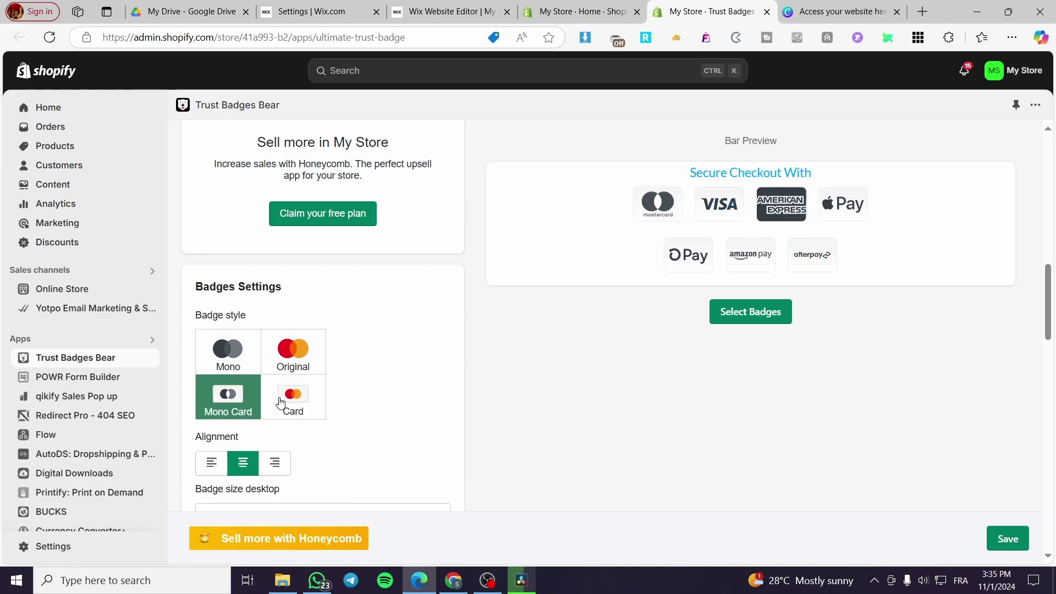
{"action": "left_click", "coordinate": [292, 400]}
{"action": "left_click", "coordinate": [231, 396]}
{"action": "left_click", "coordinate": [308, 395]}
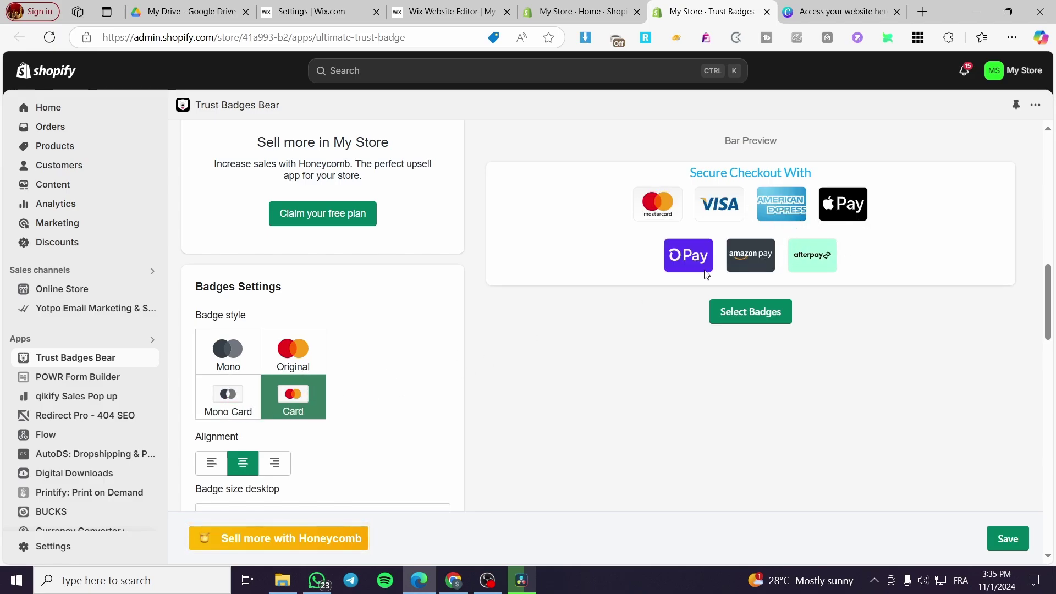
{"action": "scroll", "coordinate": [414, 353], "scroll_direction": "down", "scroll_amount": 4}
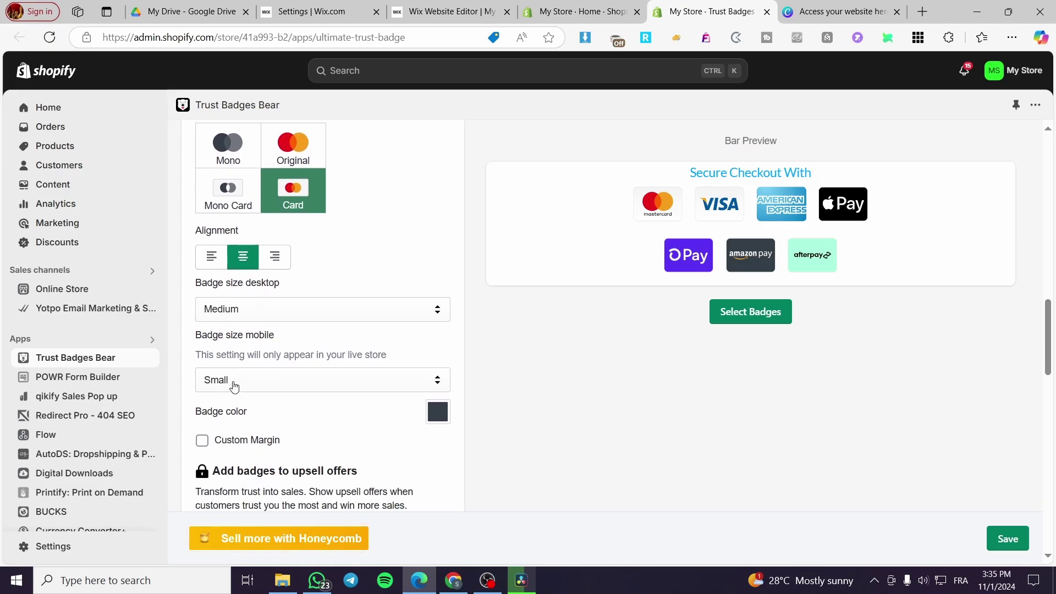
Step: Set the mobile badge size to Small
{"action": "left_click", "coordinate": [350, 378]}
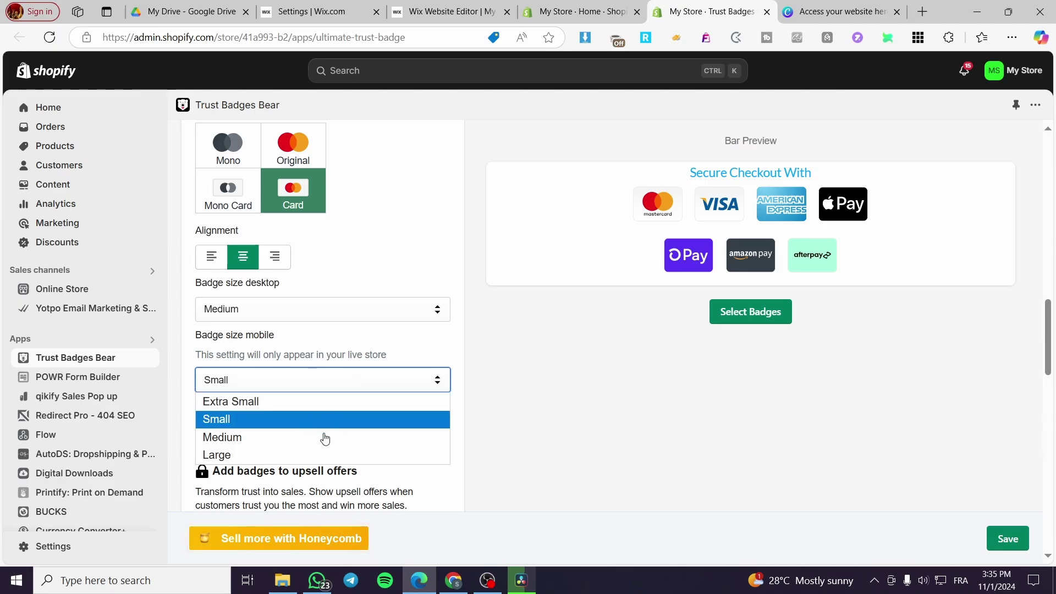
{"action": "left_click", "coordinate": [323, 440]}
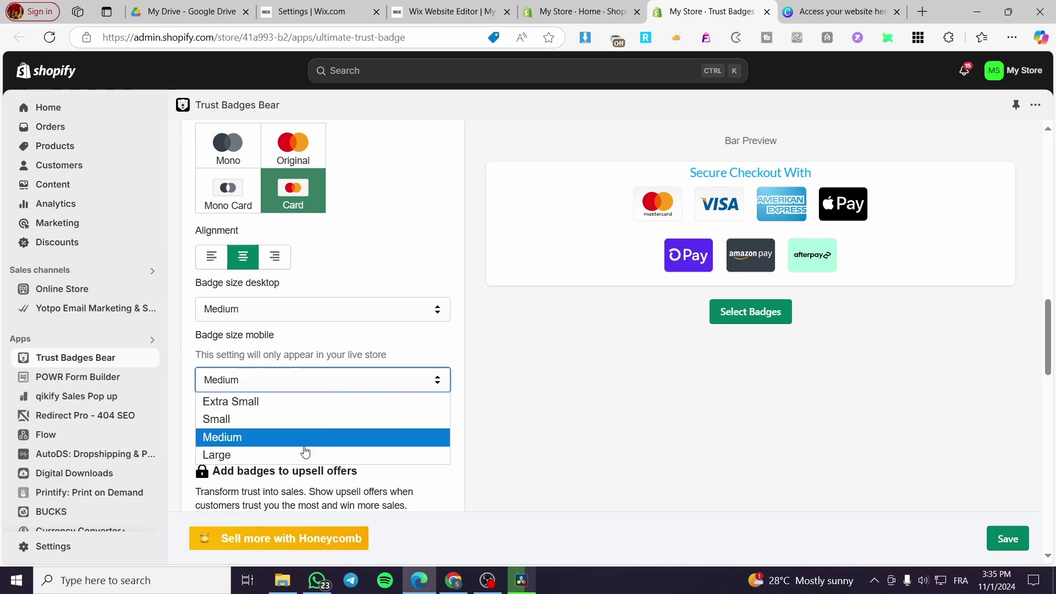
{"action": "left_click", "coordinate": [308, 421]}
{"action": "scroll", "coordinate": [550, 407], "scroll_direction": "down", "scroll_amount": 2}
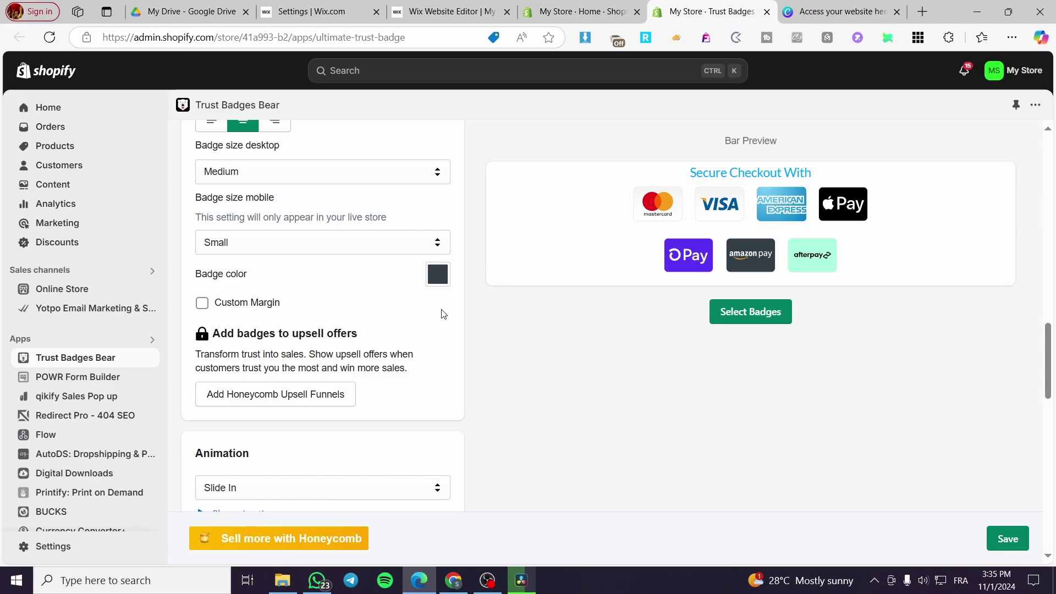
{"action": "scroll", "coordinate": [374, 357], "scroll_direction": "down", "scroll_amount": 2}
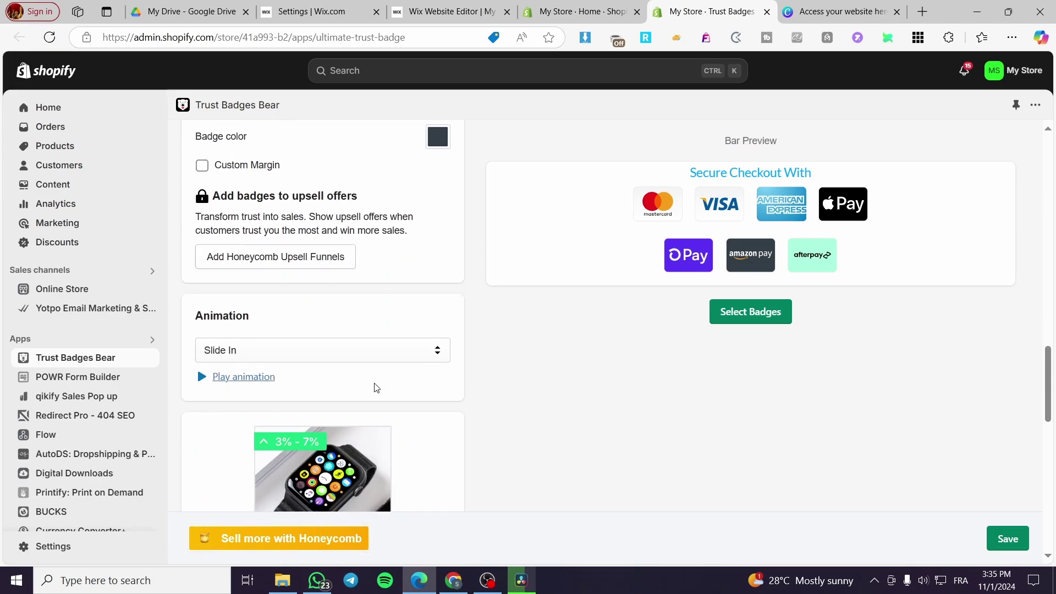
Step: Preview the Pop, Slide In and Groove badge animations
{"action": "left_click", "coordinate": [280, 358]}
{"action": "left_click", "coordinate": [279, 391]}
{"action": "left_click", "coordinate": [283, 353]}
{"action": "left_click", "coordinate": [259, 389]}
{"action": "left_click", "coordinate": [248, 379]}
{"action": "left_click", "coordinate": [266, 357]}
{"action": "left_click", "coordinate": [256, 377]}
{"action": "left_click", "coordinate": [242, 377]}
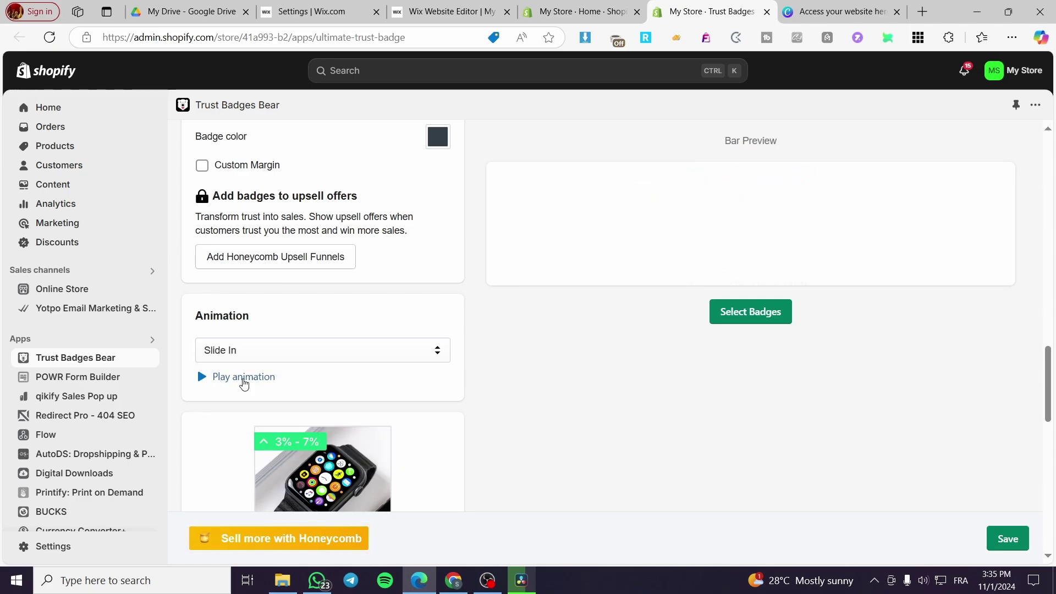
{"action": "left_click", "coordinate": [264, 361]}
{"action": "left_click", "coordinate": [254, 408]}
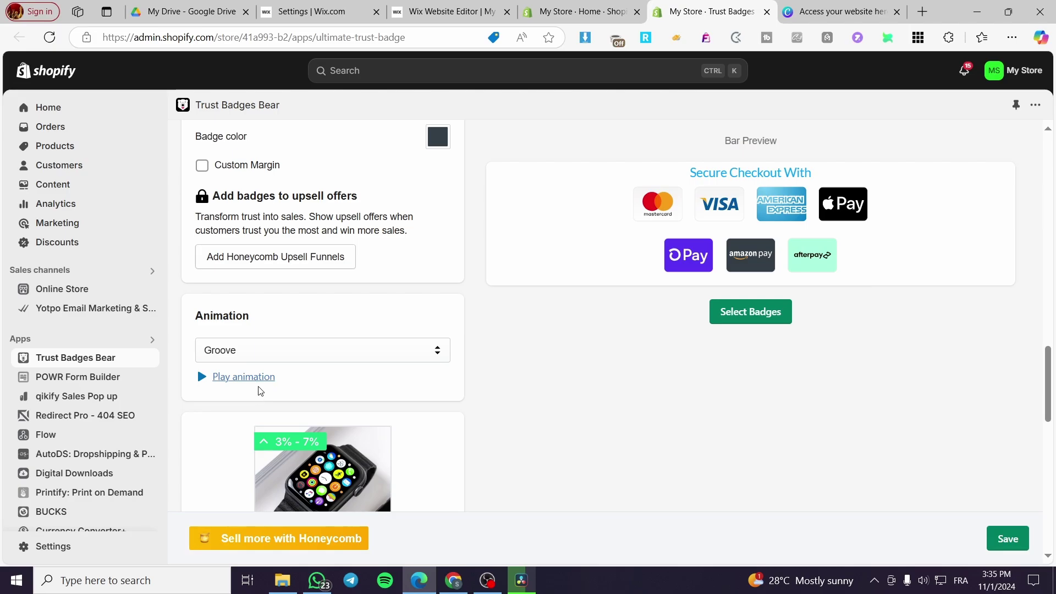
{"action": "left_click", "coordinate": [260, 379]}
Step: Preview the Fly and Swerve badge animations
{"action": "left_click", "coordinate": [283, 353]}
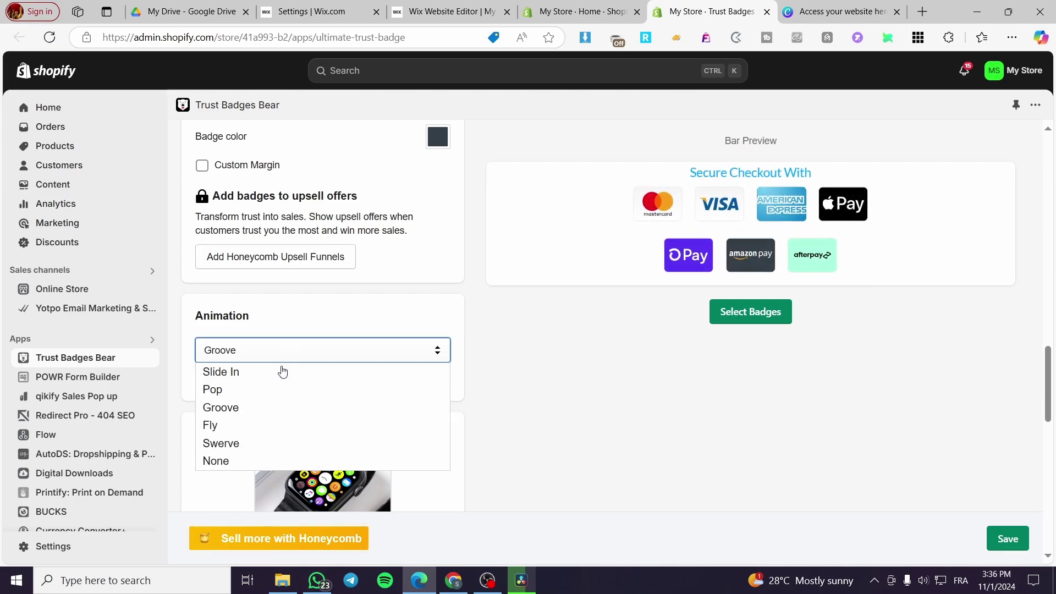
{"action": "left_click", "coordinate": [234, 424]}
{"action": "left_click", "coordinate": [243, 380]}
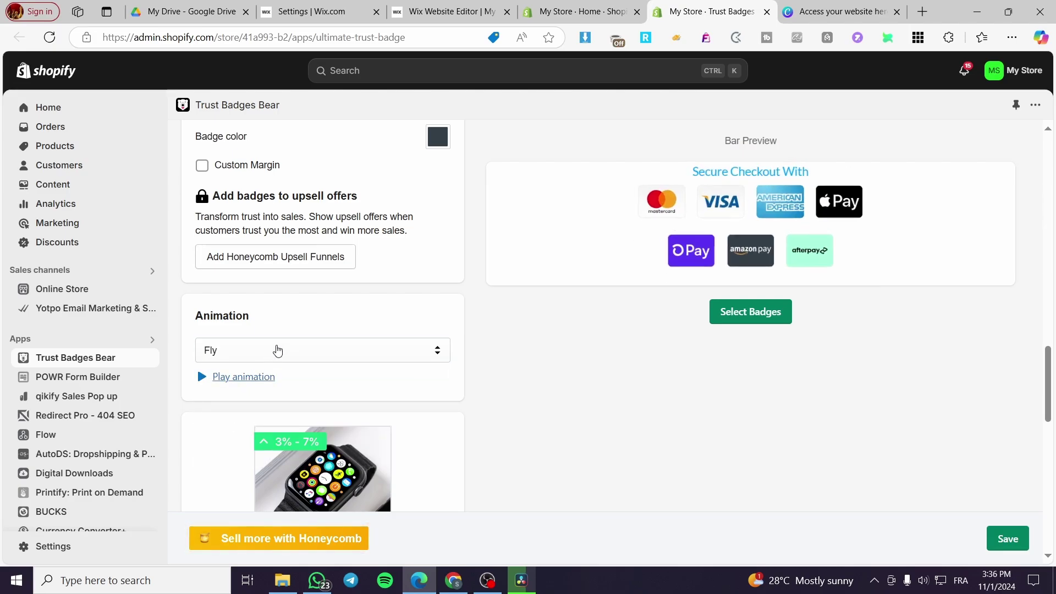
{"action": "left_click", "coordinate": [278, 350]}
{"action": "left_click", "coordinate": [236, 443]}
{"action": "left_click", "coordinate": [239, 378]}
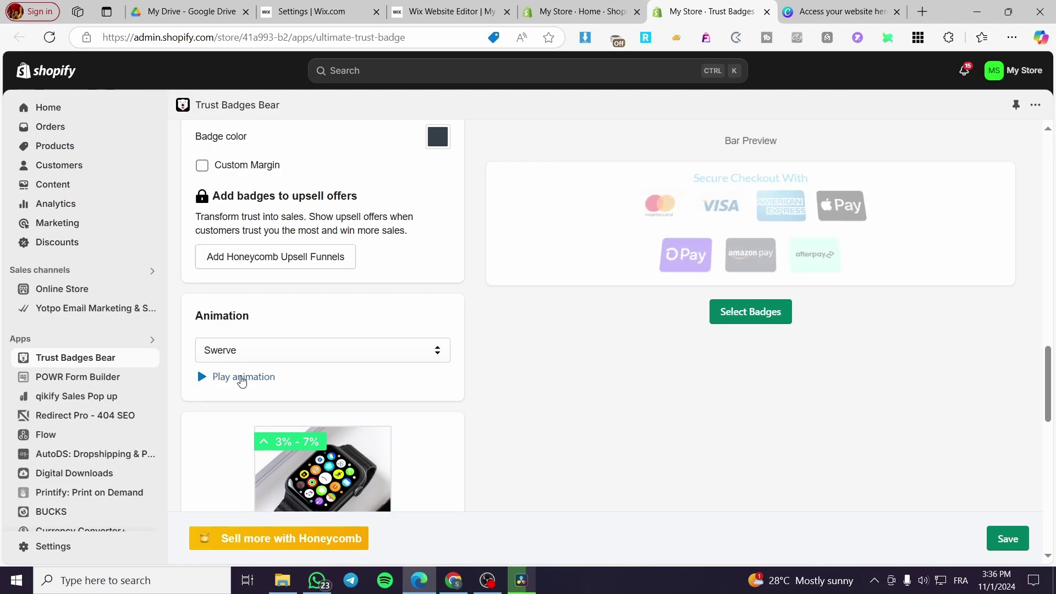
Step: Compare no animation and Groove, then settle on the Pop animation
{"action": "left_click", "coordinate": [248, 355]}
{"action": "left_click", "coordinate": [243, 460]}
{"action": "left_click", "coordinate": [238, 378]}
{"action": "left_click", "coordinate": [265, 352]}
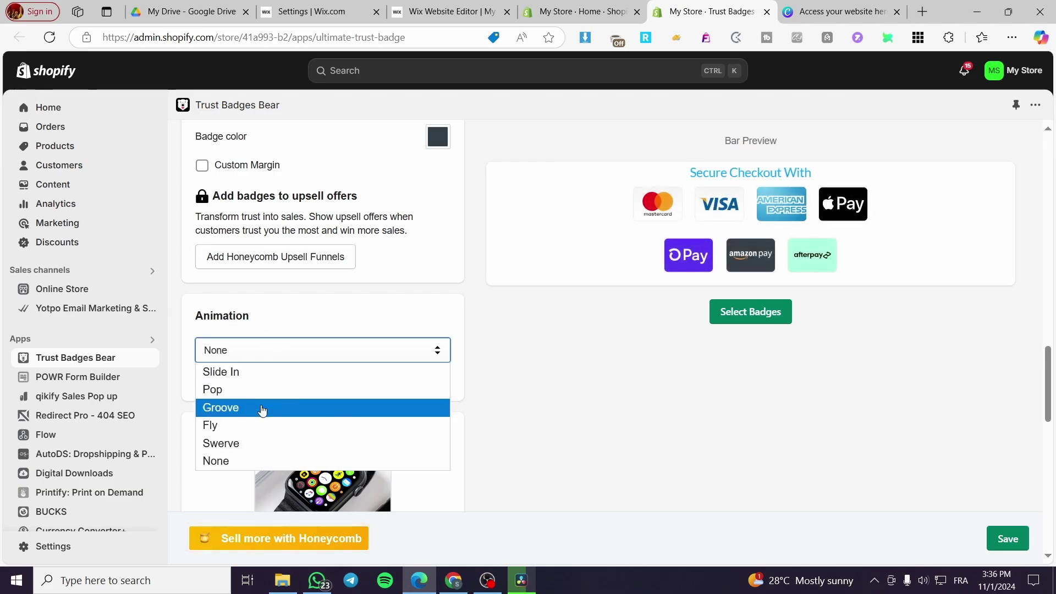
{"action": "left_click", "coordinate": [262, 408]}
{"action": "left_click", "coordinate": [250, 377]}
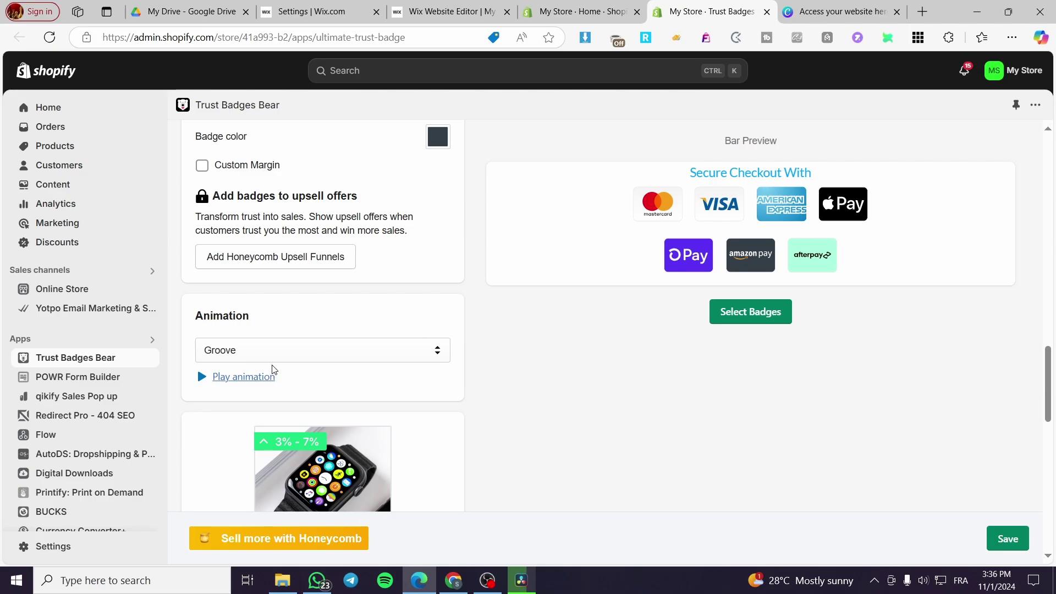
{"action": "left_click", "coordinate": [272, 356]}
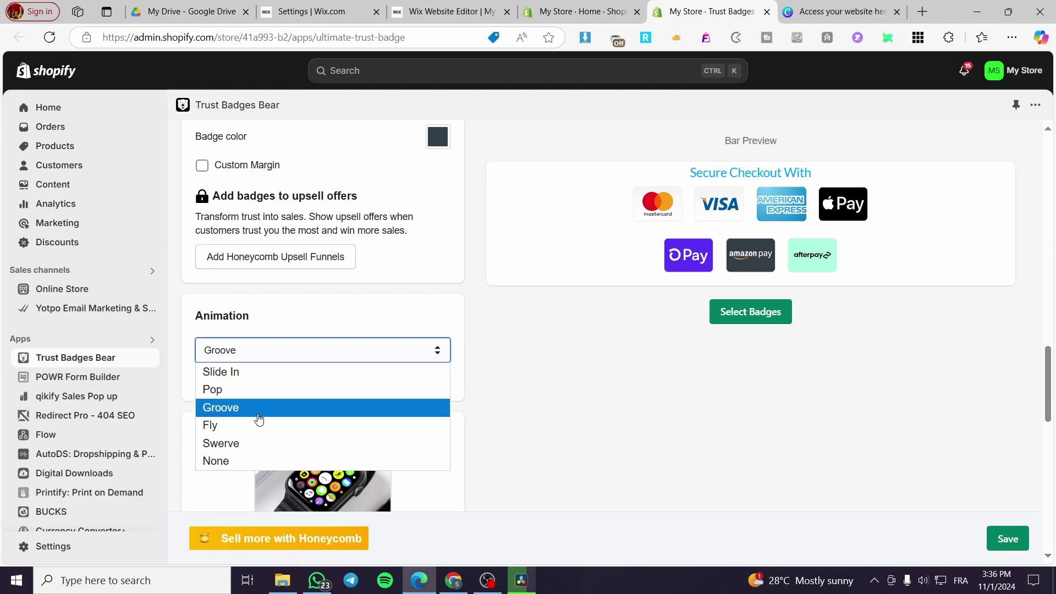
{"action": "left_click", "coordinate": [259, 393]}
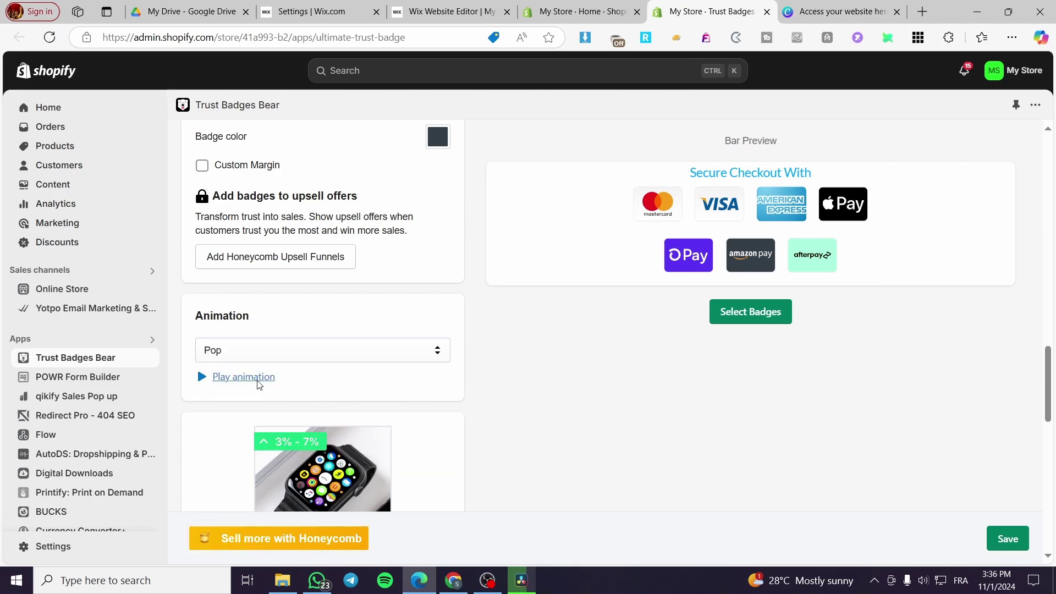
{"action": "left_click", "coordinate": [259, 378]}
Step: Copy the <div class="ultimate-badges"></div> code from the Bar Placement section
{"action": "scroll", "coordinate": [495, 402], "scroll_direction": "down", "scroll_amount": 5}
{"action": "scroll", "coordinate": [480, 386], "scroll_direction": "down", "scroll_amount": 4}
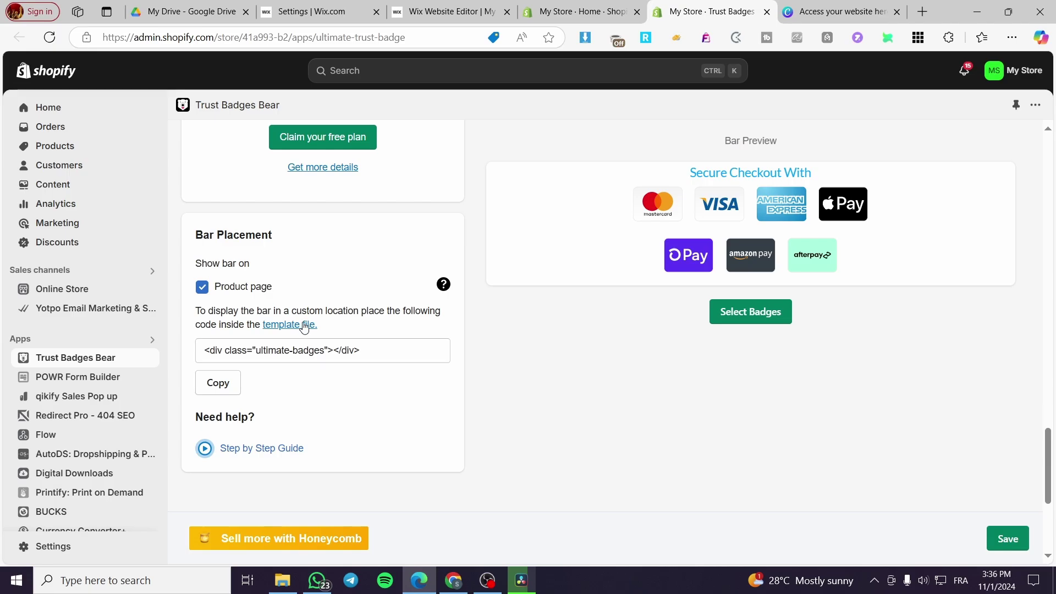
{"action": "left_click", "coordinate": [229, 394]}
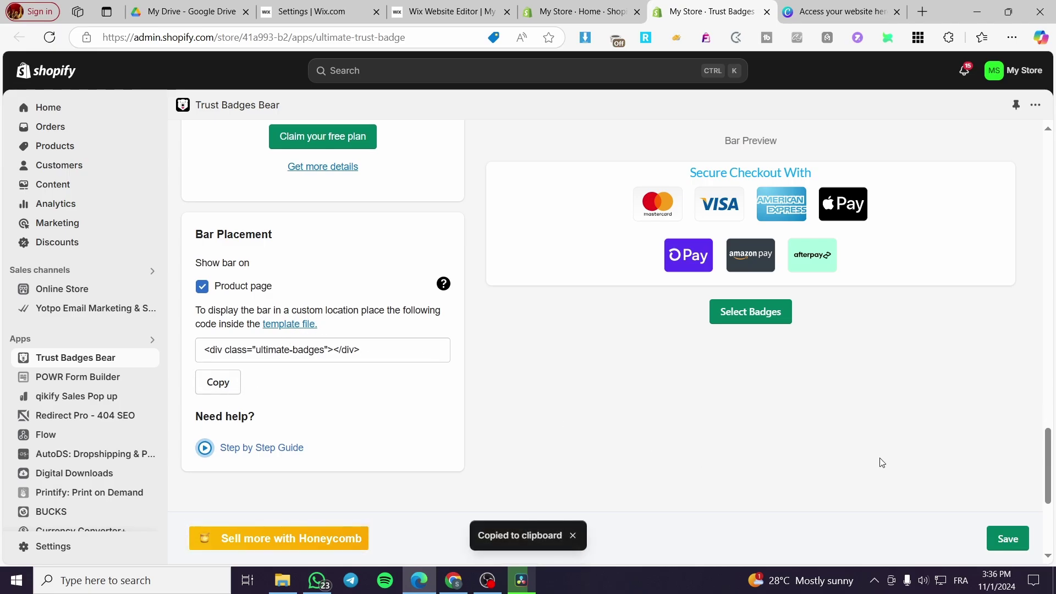
{"action": "scroll", "coordinate": [874, 457], "scroll_direction": "down", "scroll_amount": 3}
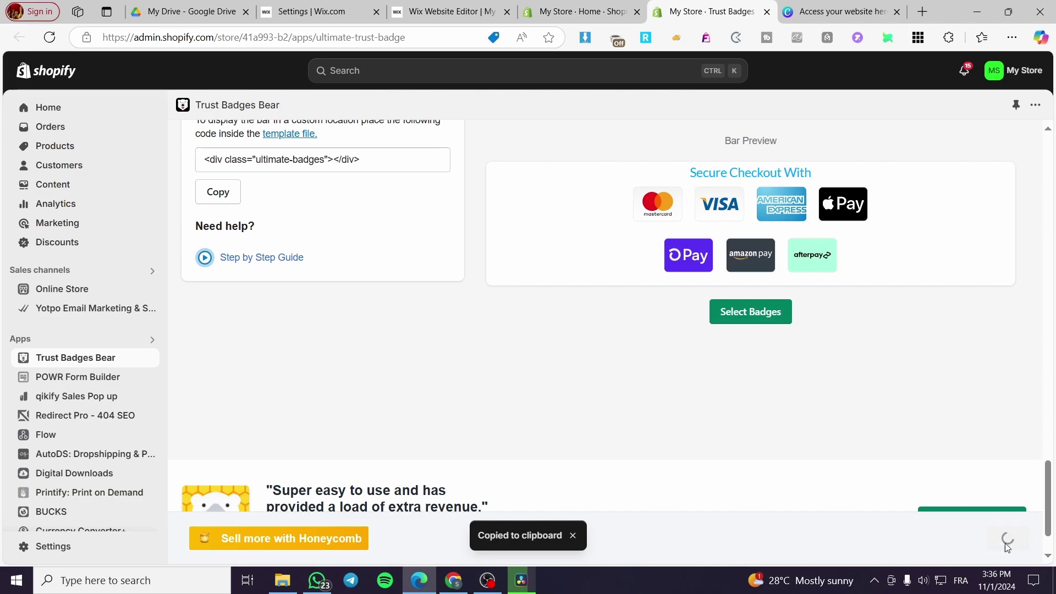
{"action": "scroll", "coordinate": [569, 415], "scroll_direction": "up", "scroll_amount": 15}
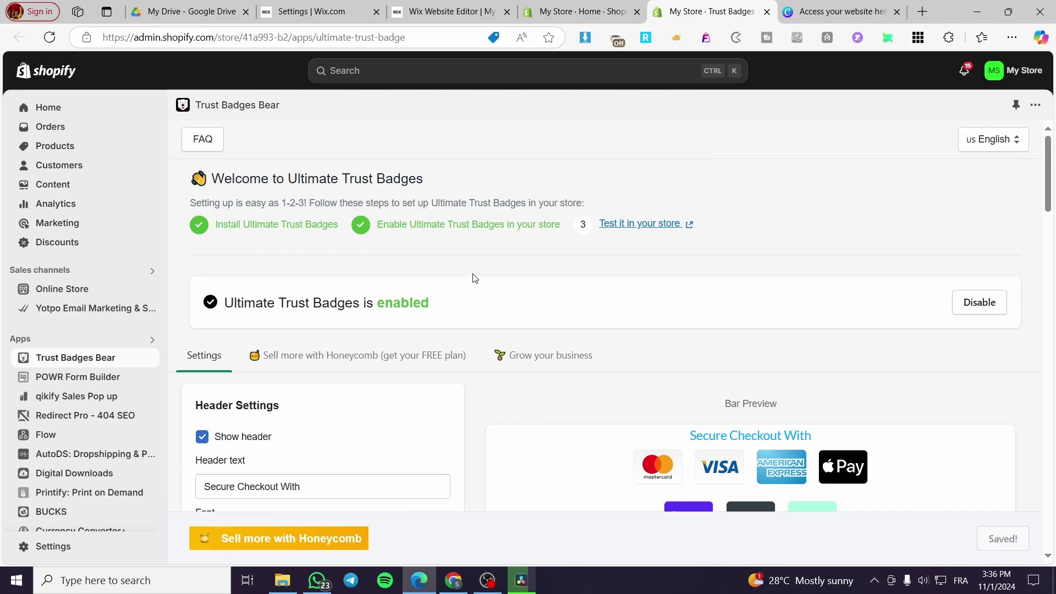
Step: Open the live storefront product page to check the trust badge bar
{"action": "left_click", "coordinate": [641, 225]}
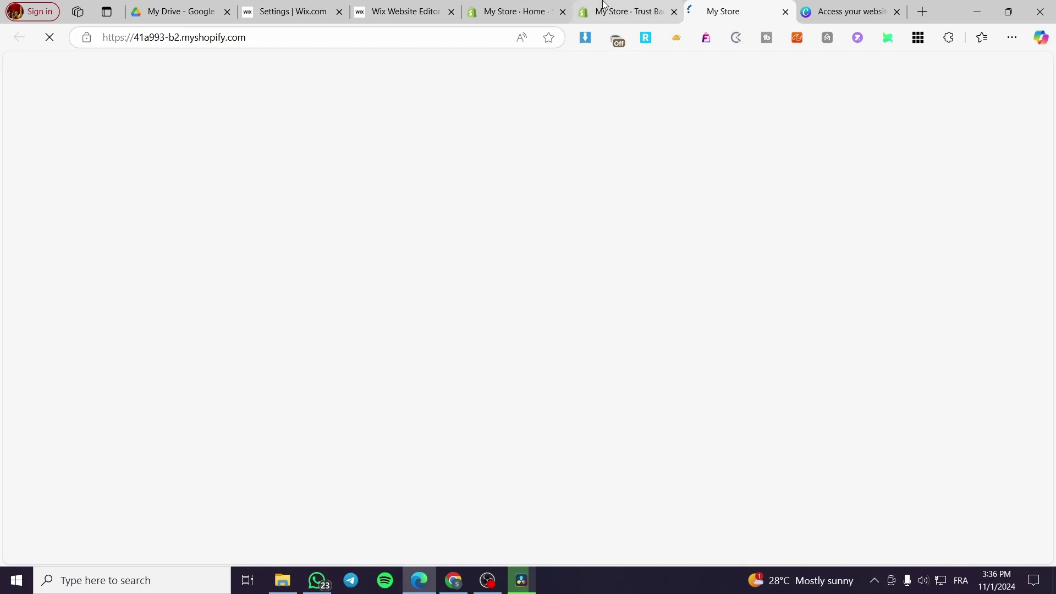
{"action": "left_click", "coordinate": [627, 12]}
{"action": "left_click", "coordinate": [755, 7]}
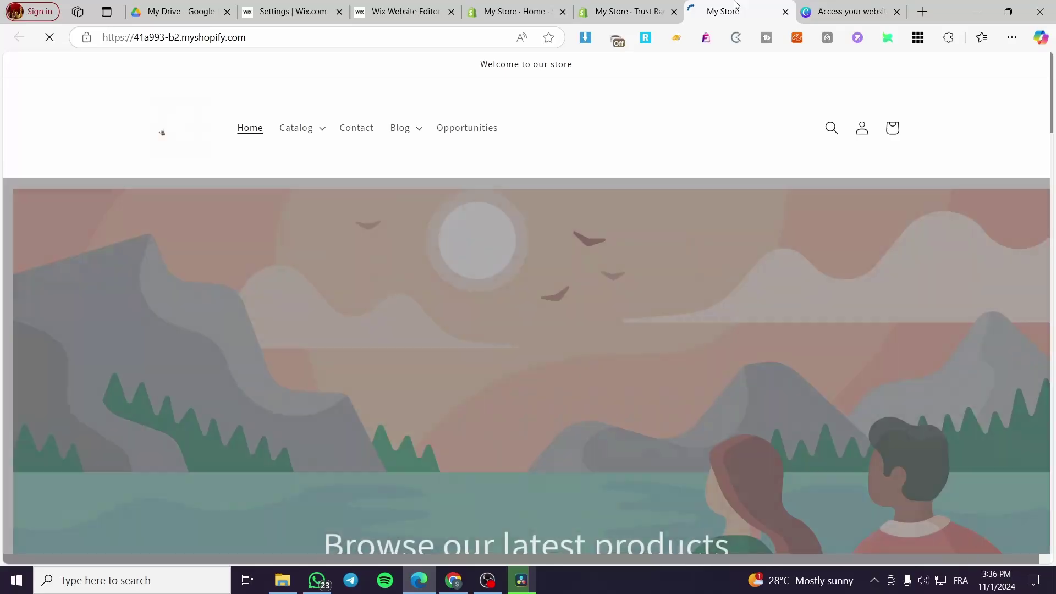
{"action": "scroll", "coordinate": [721, 153], "scroll_direction": "down", "scroll_amount": 10}
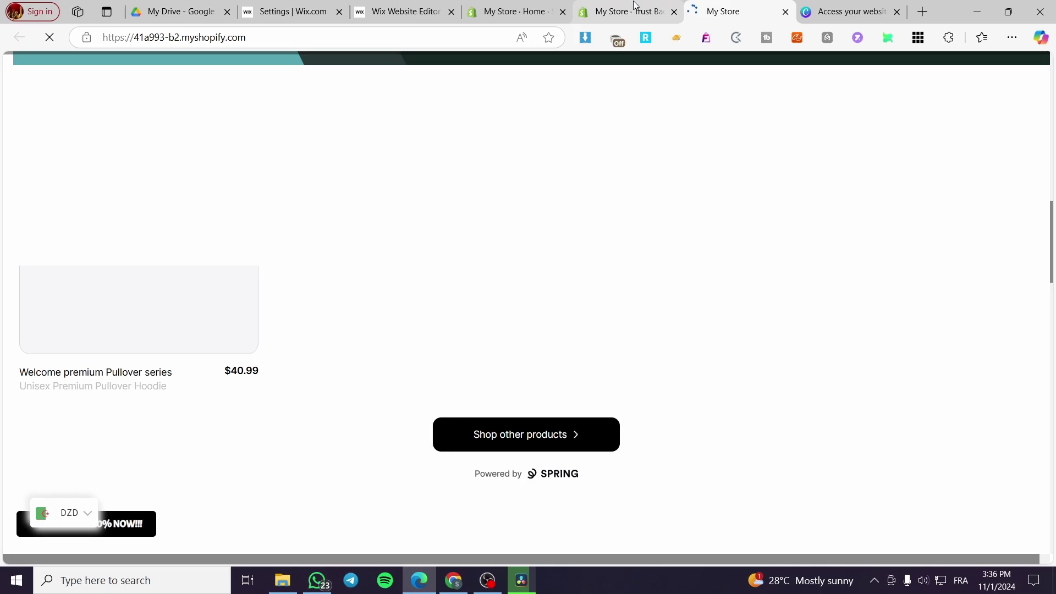
Step: Close the 10%-off and newsletter popups, review the badge bar, then return to Trust Badges settings
{"action": "mouse_move", "coordinate": [636, 5]}
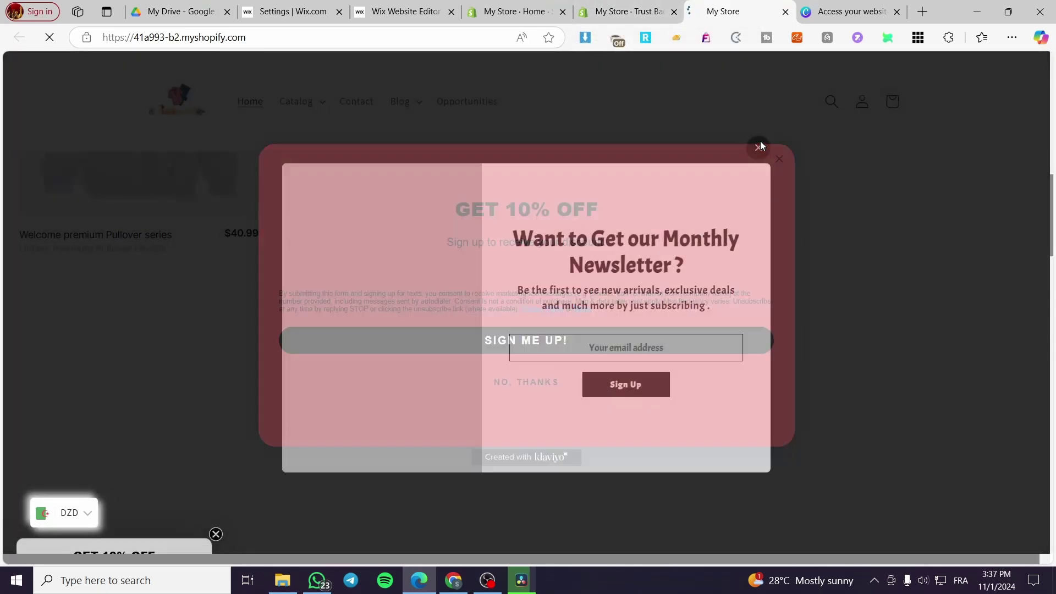
{"action": "left_click", "coordinate": [760, 147]}
{"action": "left_click", "coordinate": [759, 150]}
{"action": "scroll", "coordinate": [507, 221], "scroll_direction": "down", "scroll_amount": 10}
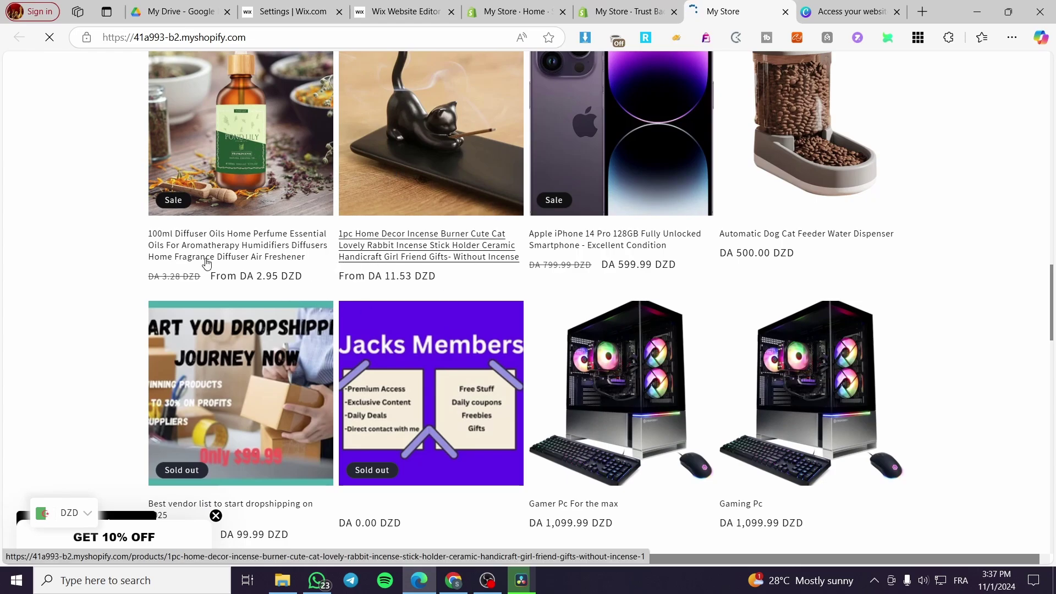
{"action": "scroll", "coordinate": [206, 264], "scroll_direction": "up", "scroll_amount": 2}
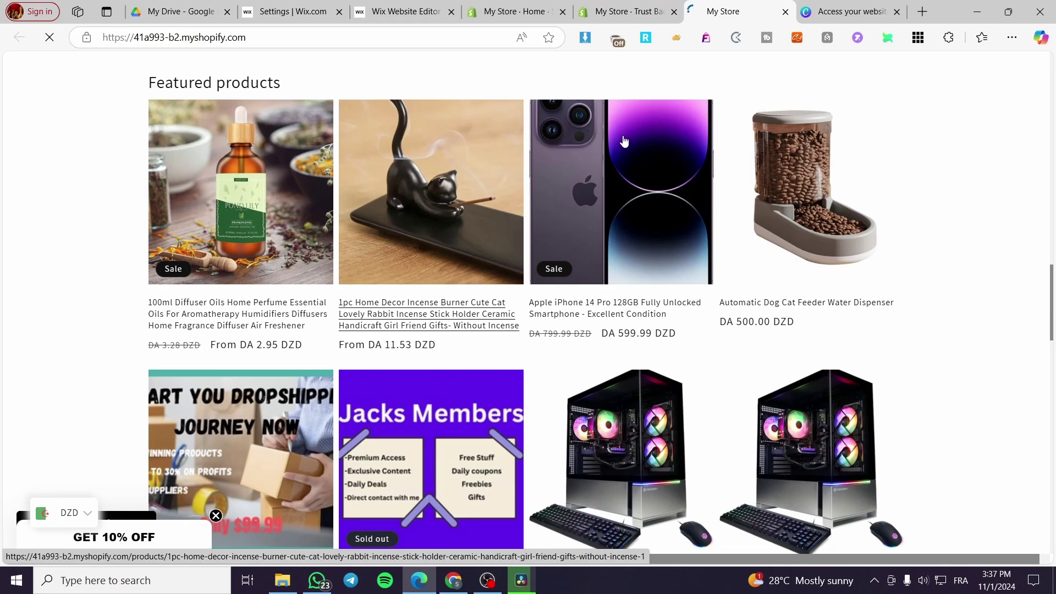
{"action": "scroll", "coordinate": [829, 321], "scroll_direction": "down", "scroll_amount": 4}
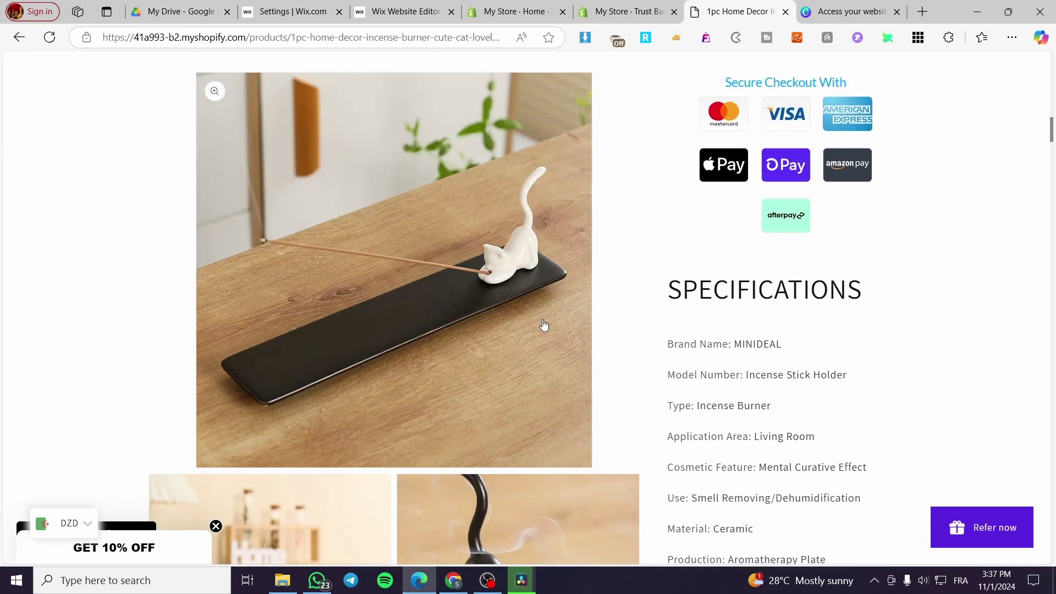
{"action": "scroll", "coordinate": [738, 346], "scroll_direction": "up", "scroll_amount": 3}
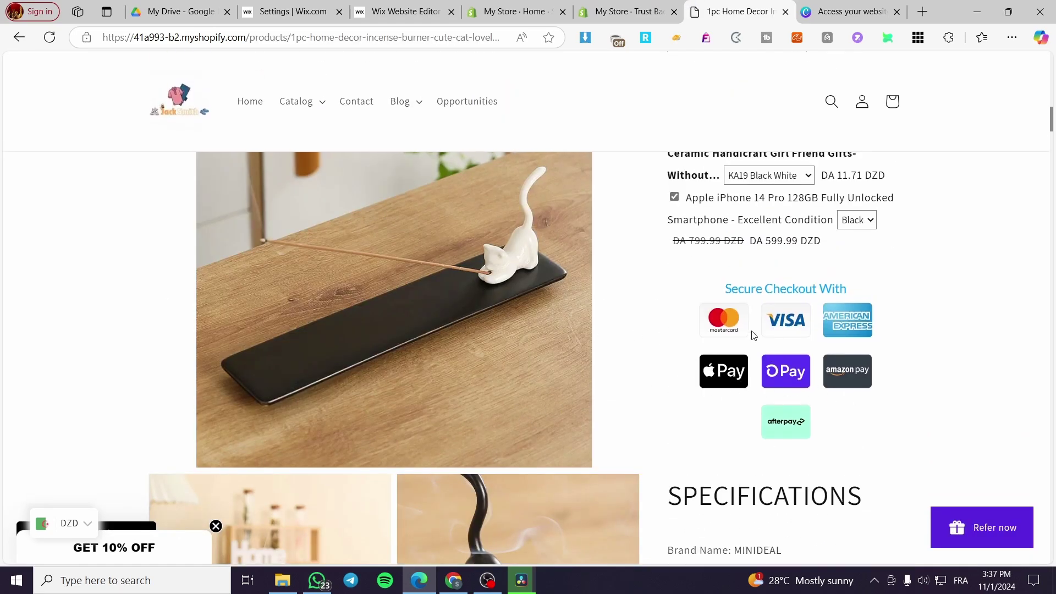
{"action": "left_click", "coordinate": [631, 19]}
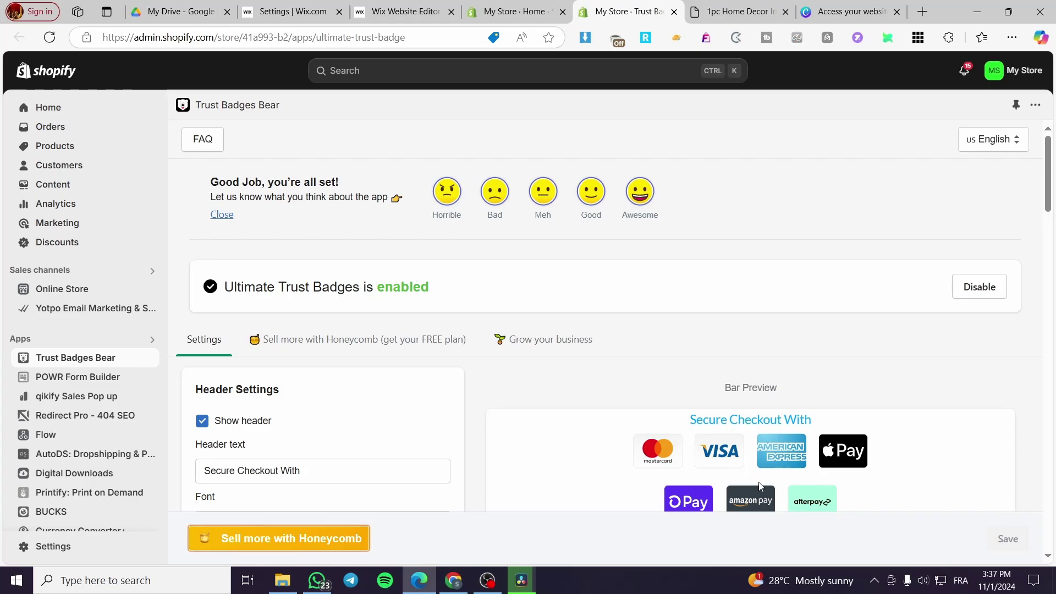
Step: Close the incense burner product tab and go to the Online Store themes page
{"action": "left_click", "coordinate": [716, 6]}
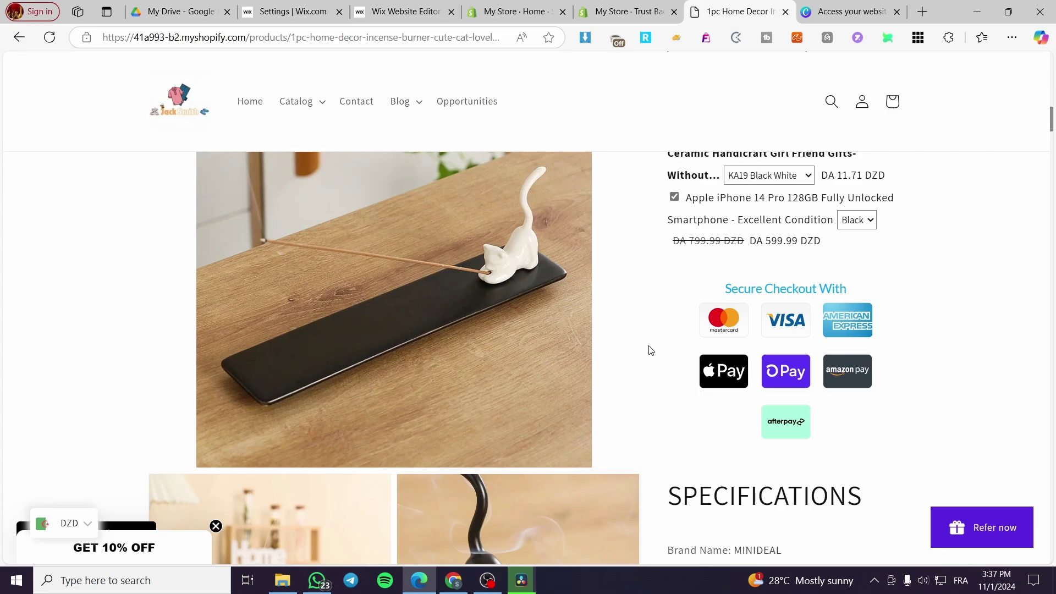
{"action": "left_click", "coordinate": [627, 11]}
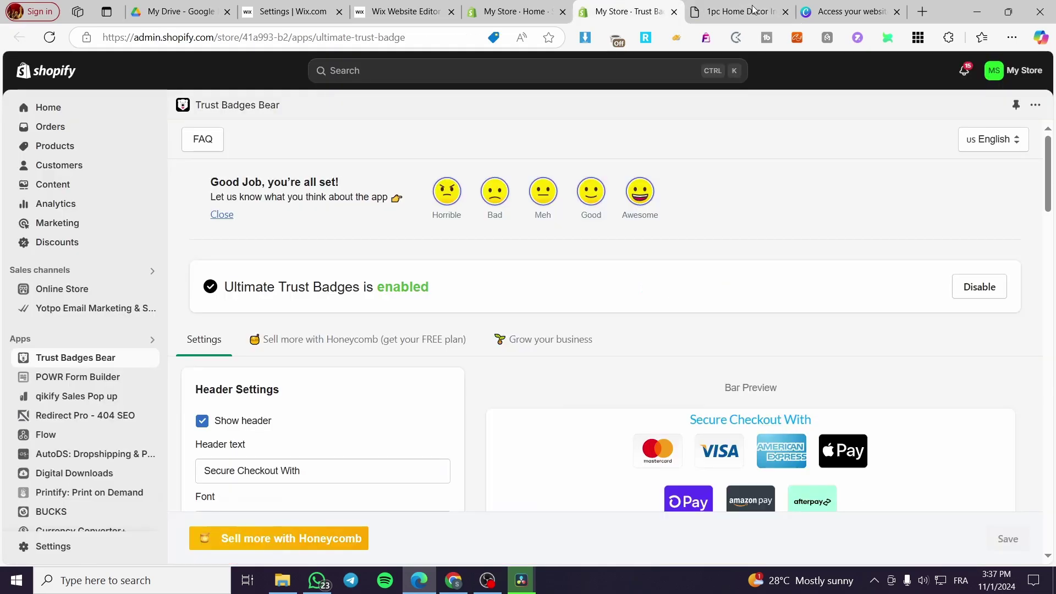
{"action": "left_click", "coordinate": [786, 12]}
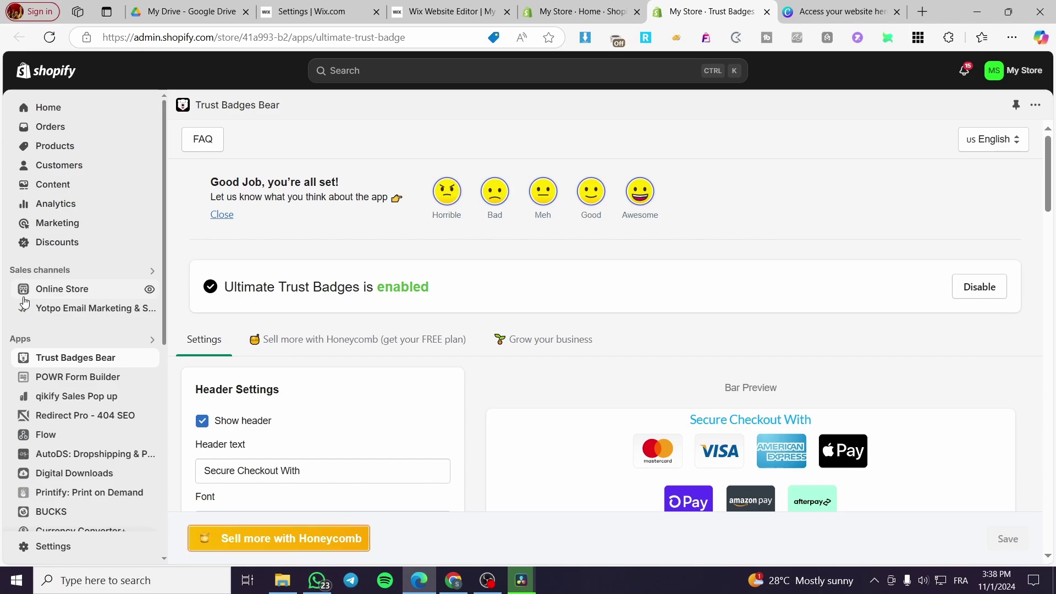
{"action": "left_click", "coordinate": [56, 292]}
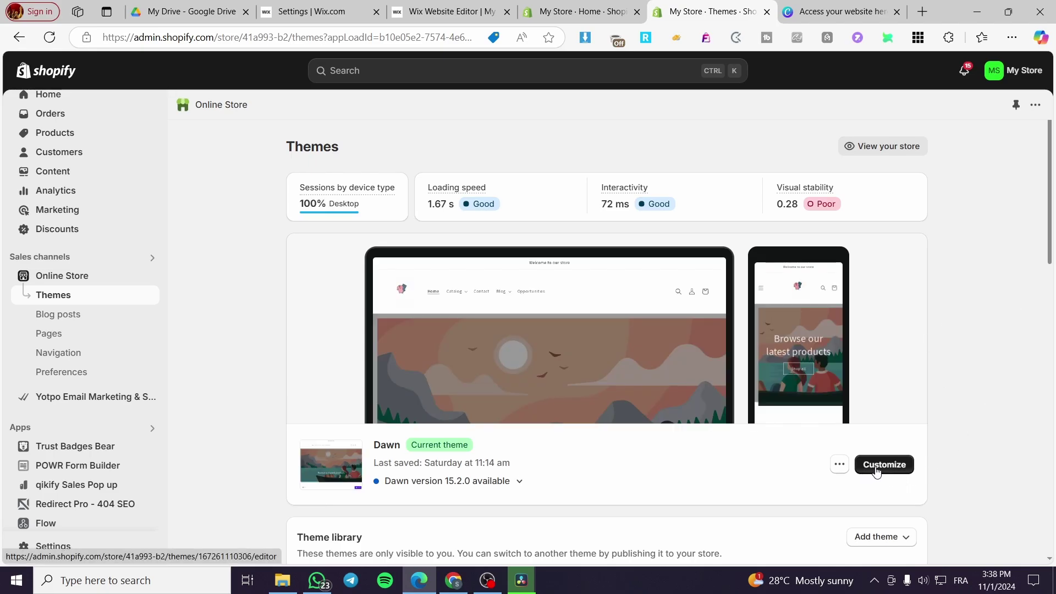
Step: Open the Dawn theme editor and clear the animation toolbar and newsletter popup from the preview
{"action": "left_click", "coordinate": [876, 471]}
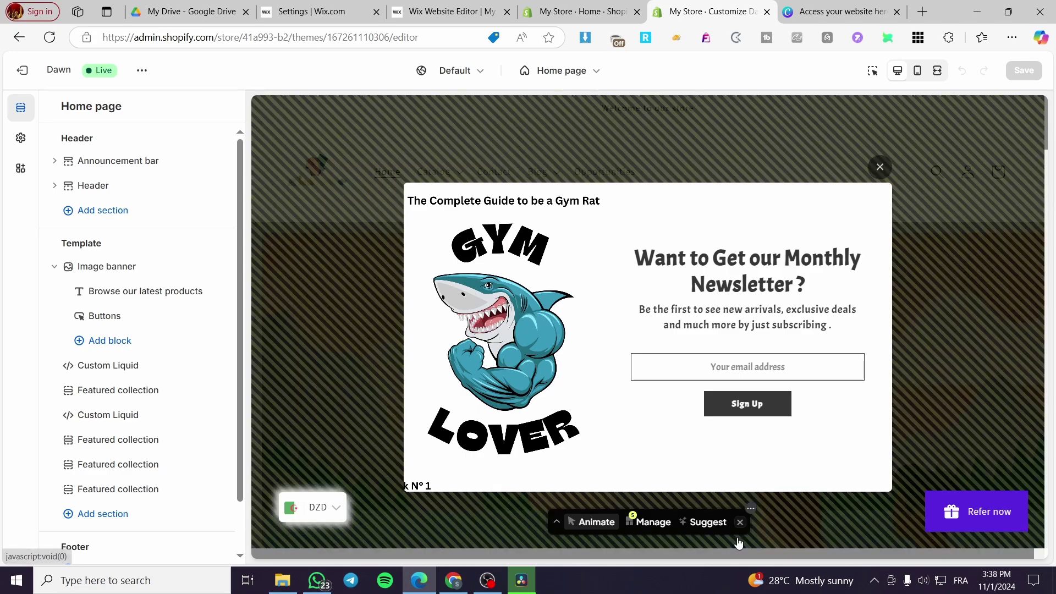
{"action": "left_click", "coordinate": [740, 522]}
{"action": "left_click", "coordinate": [879, 167]}
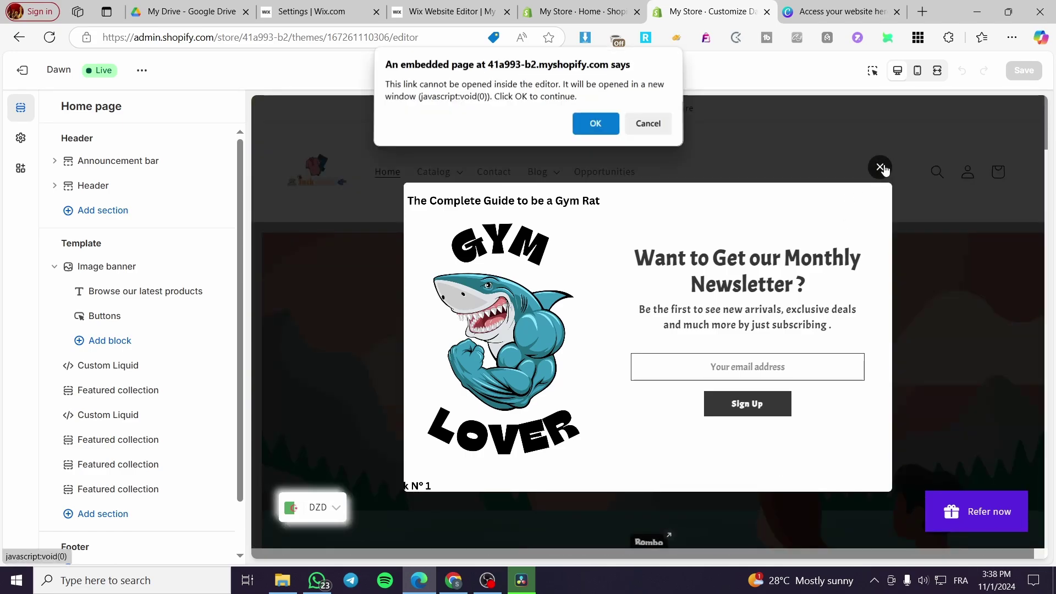
{"action": "left_click", "coordinate": [643, 121]}
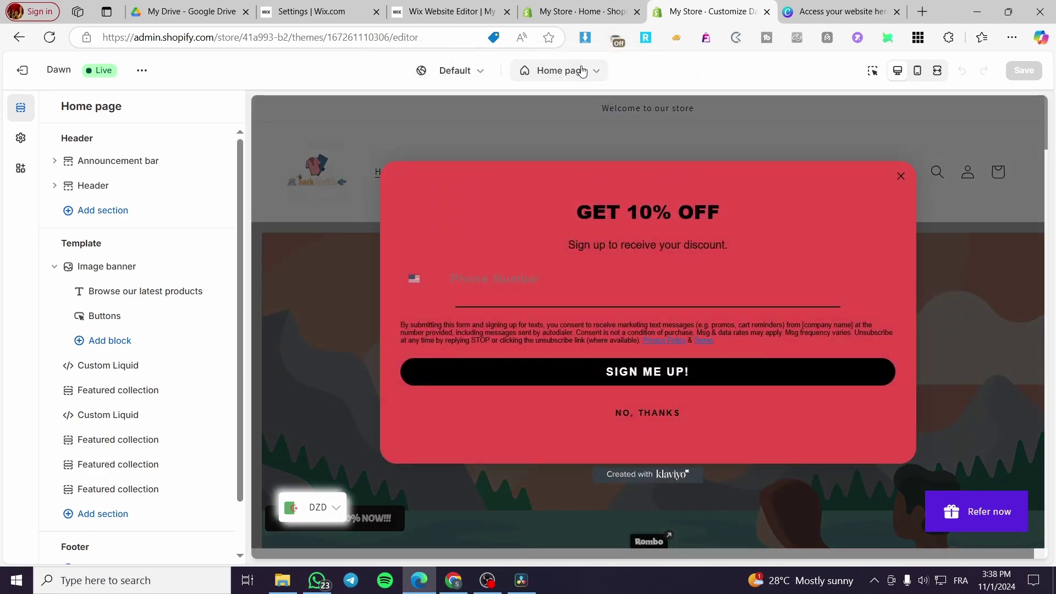
Step: Switch the editor from the Home page to the Products > Default product template
{"action": "left_click", "coordinate": [582, 71]}
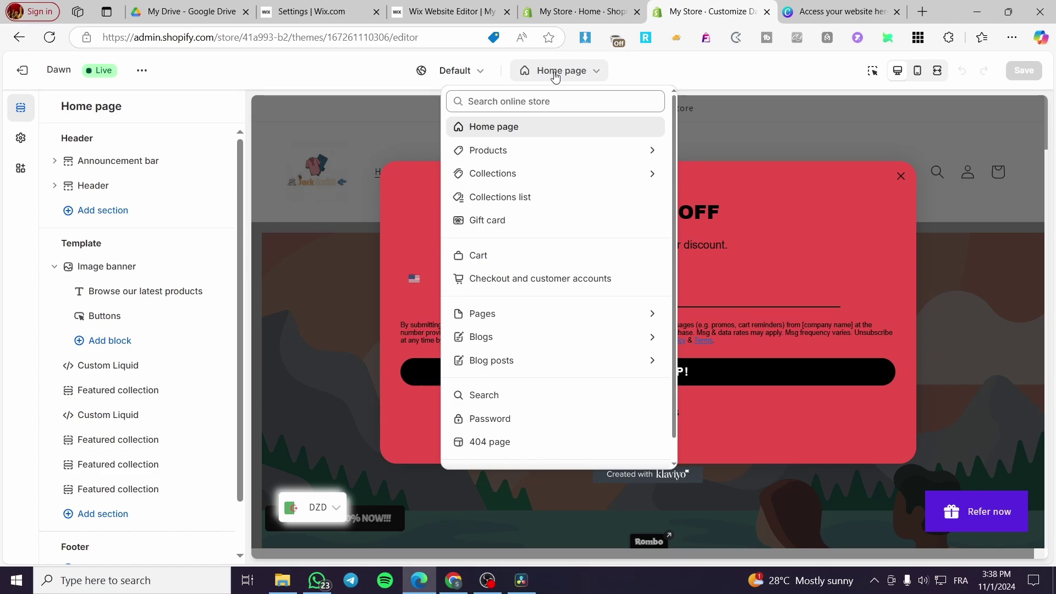
{"action": "left_click", "coordinate": [510, 157]}
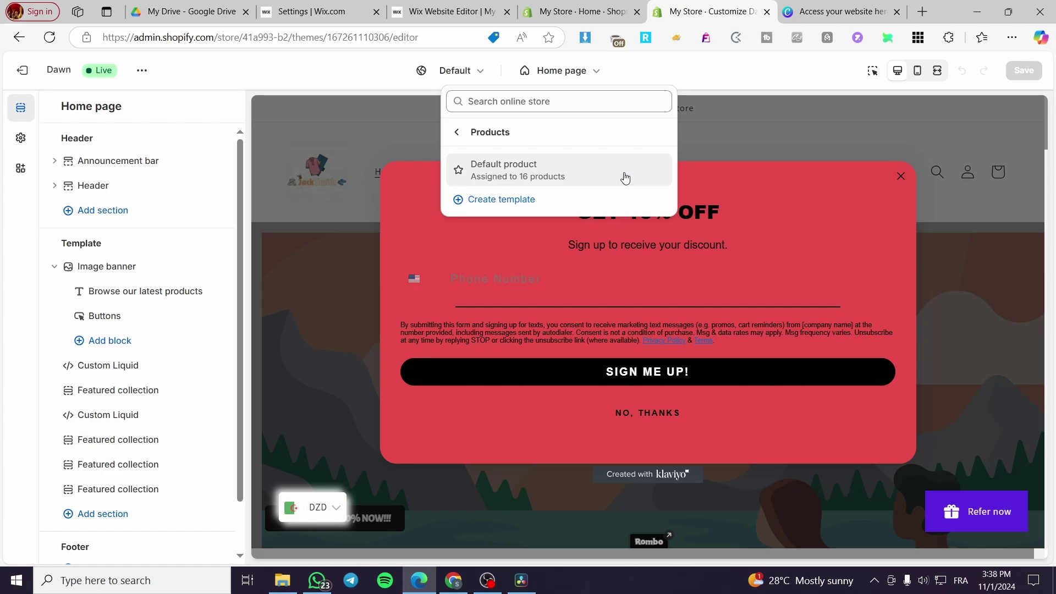
{"action": "left_click", "coordinate": [498, 172]}
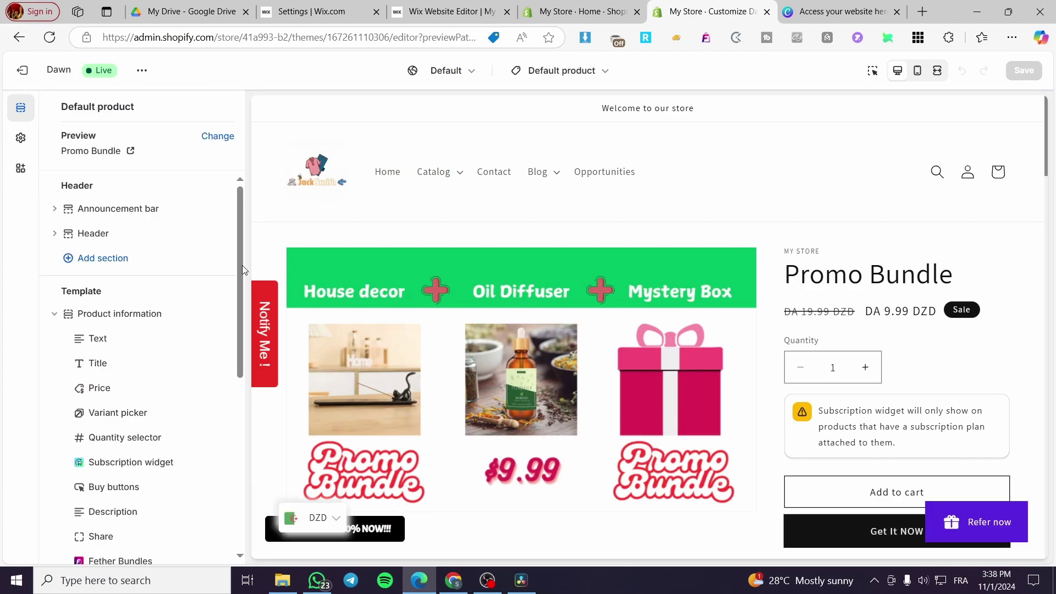
Step: Close the toolbar and GET 10% OFF popup, then review the Promo Bundle template blocks
{"action": "left_click", "coordinate": [741, 533]}
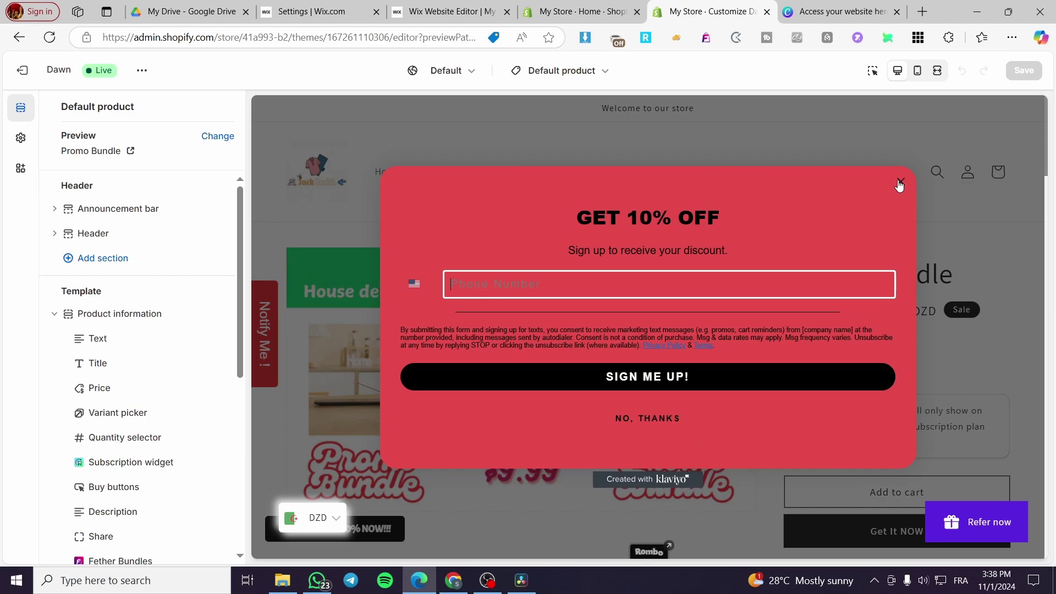
{"action": "left_click", "coordinate": [900, 182]}
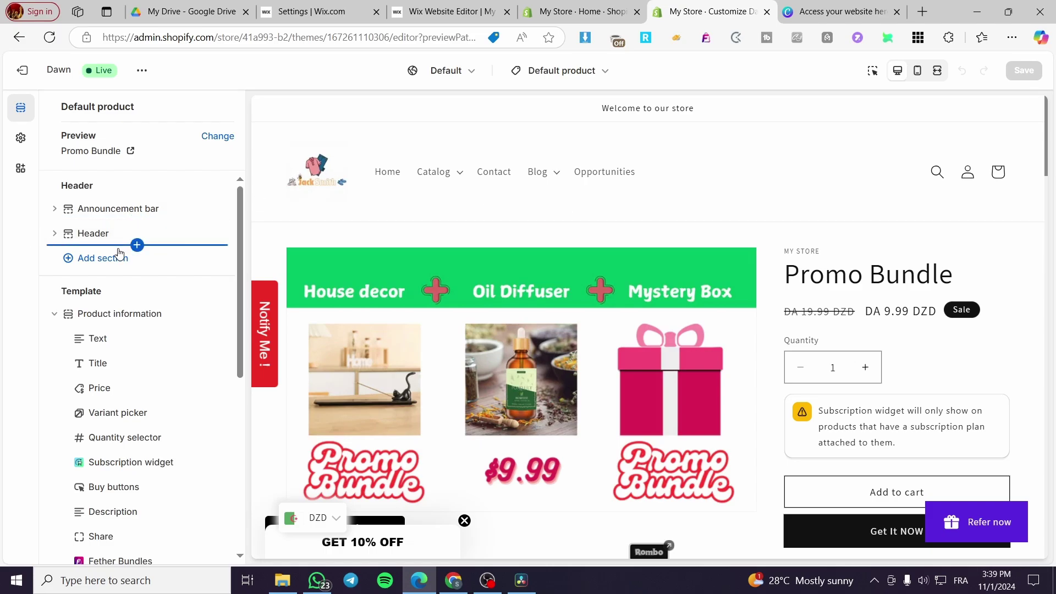
{"action": "scroll", "coordinate": [125, 252], "scroll_direction": "down", "scroll_amount": 2}
{"action": "scroll", "coordinate": [125, 252], "scroll_direction": "down", "scroll_amount": 1}
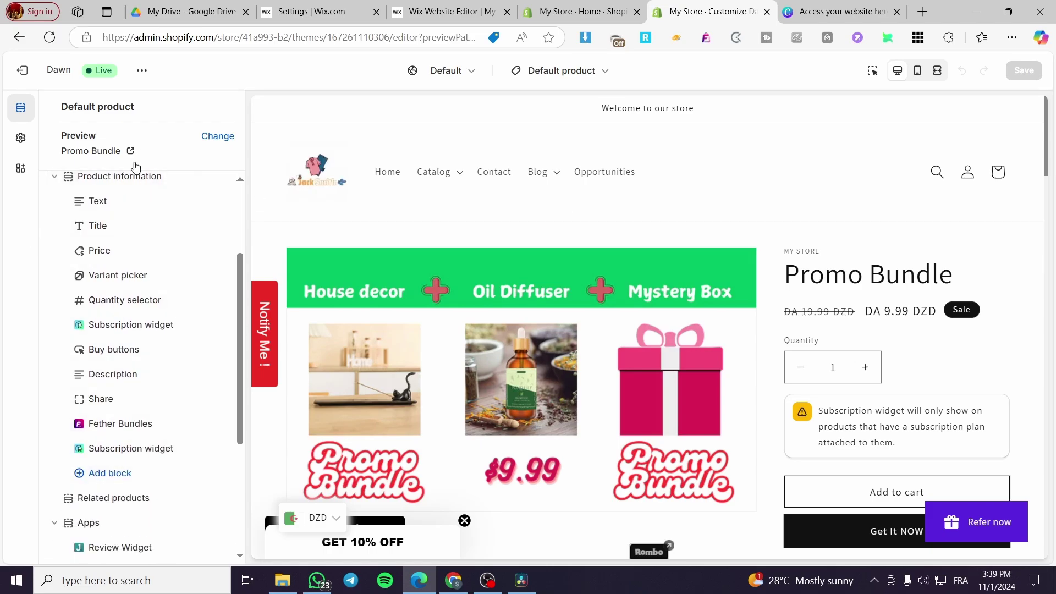
{"action": "scroll", "coordinate": [124, 290], "scroll_direction": "up", "scroll_amount": 3}
{"action": "scroll", "coordinate": [130, 262], "scroll_direction": "down", "scroll_amount": 2}
{"action": "scroll", "coordinate": [130, 262], "scroll_direction": "up", "scroll_amount": 2}
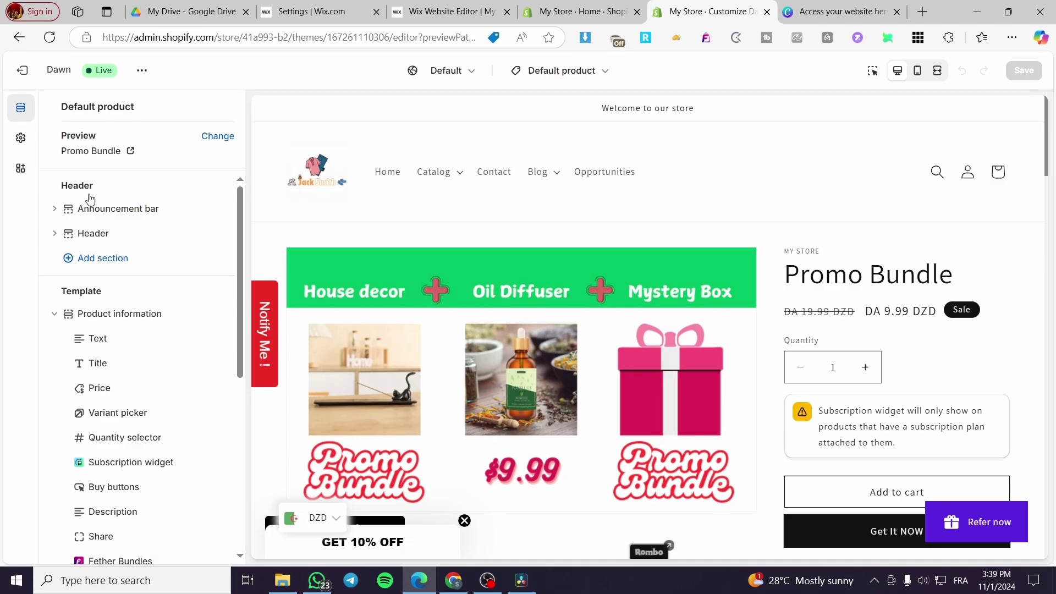
{"action": "scroll", "coordinate": [93, 220], "scroll_direction": "down", "scroll_amount": 1}
{"action": "scroll", "coordinate": [625, 483], "scroll_direction": "down", "scroll_amount": 3}
{"action": "scroll", "coordinate": [495, 330], "scroll_direction": "up", "scroll_amount": 3}
{"action": "scroll", "coordinate": [715, 330], "scroll_direction": "down", "scroll_amount": 3}
{"action": "scroll", "coordinate": [743, 457], "scroll_direction": "down", "scroll_amount": 8}
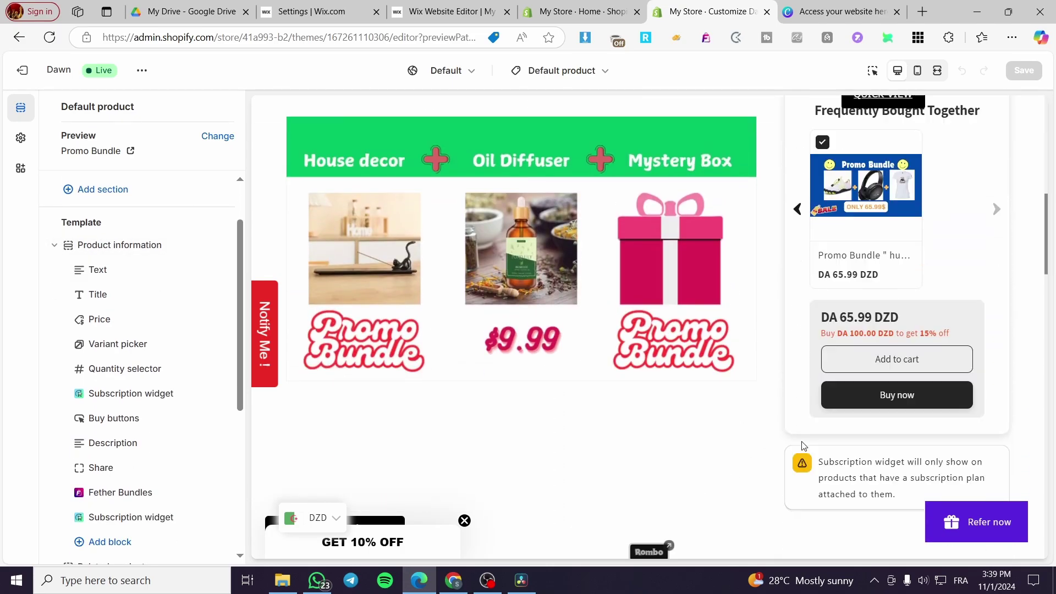
{"action": "scroll", "coordinate": [790, 416], "scroll_direction": "up", "scroll_amount": 3}
{"action": "scroll", "coordinate": [808, 396], "scroll_direction": "down", "scroll_amount": 8}
{"action": "scroll", "coordinate": [785, 424], "scroll_direction": "up", "scroll_amount": 10}
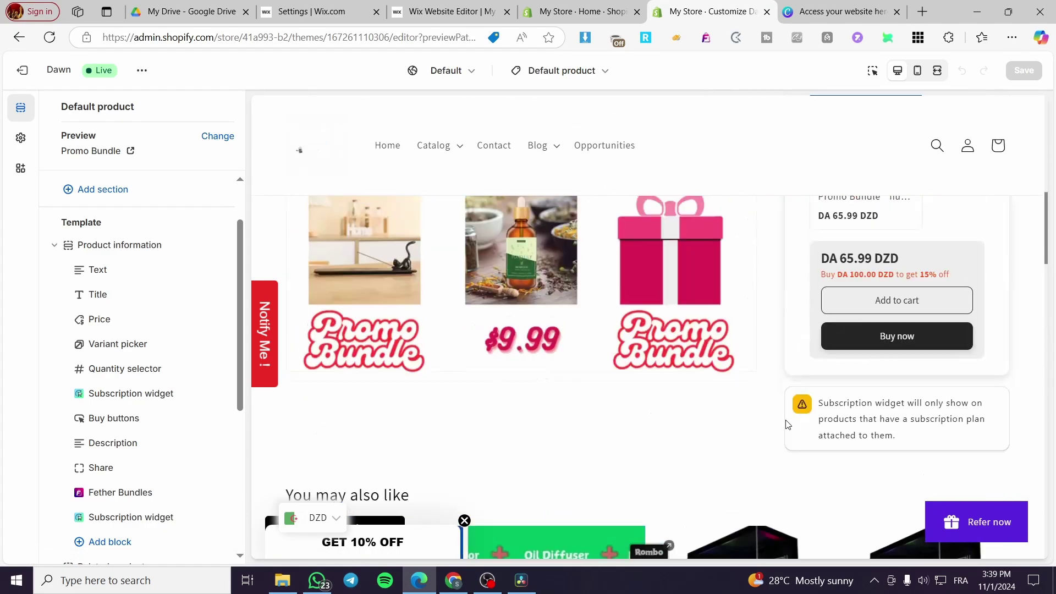
{"action": "scroll", "coordinate": [143, 404], "scroll_direction": "down", "scroll_amount": 2}
{"action": "scroll", "coordinate": [147, 400], "scroll_direction": "down", "scroll_amount": 3}
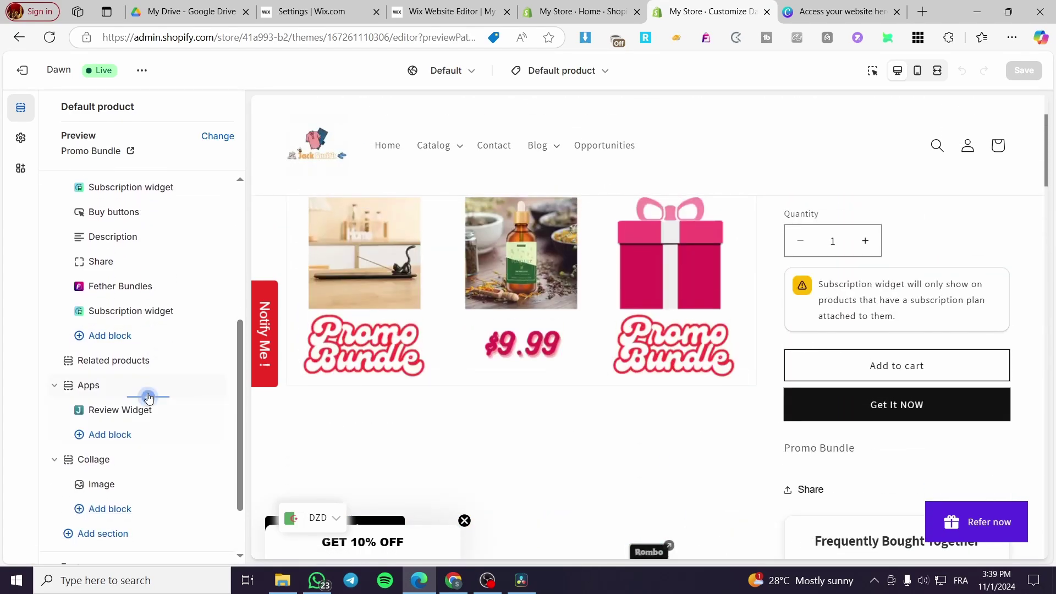
{"action": "scroll", "coordinate": [148, 398], "scroll_direction": "up", "scroll_amount": 5}
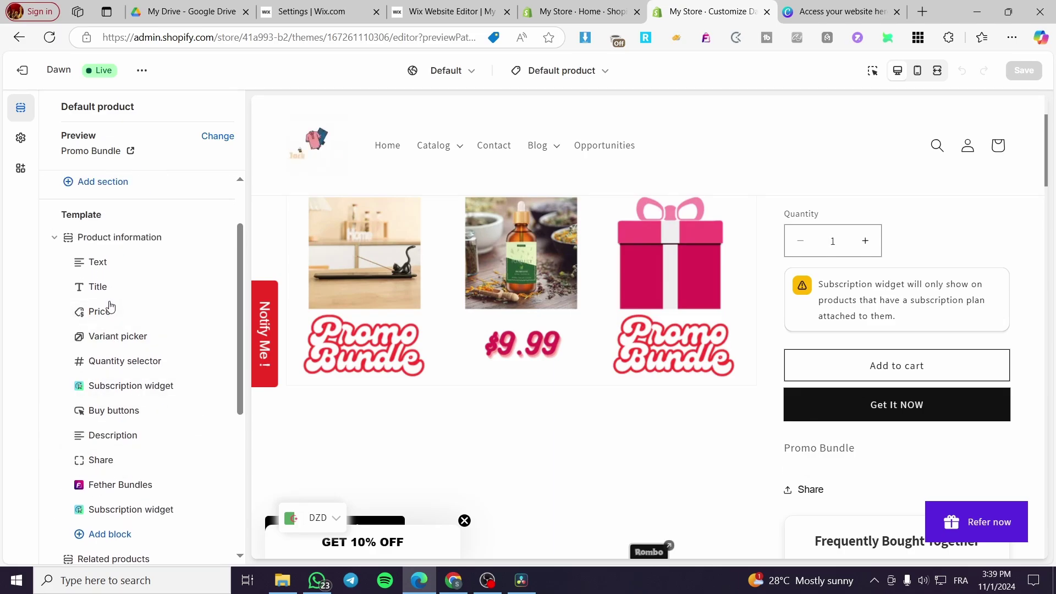
{"action": "scroll", "coordinate": [113, 307], "scroll_direction": "down", "scroll_amount": 3}
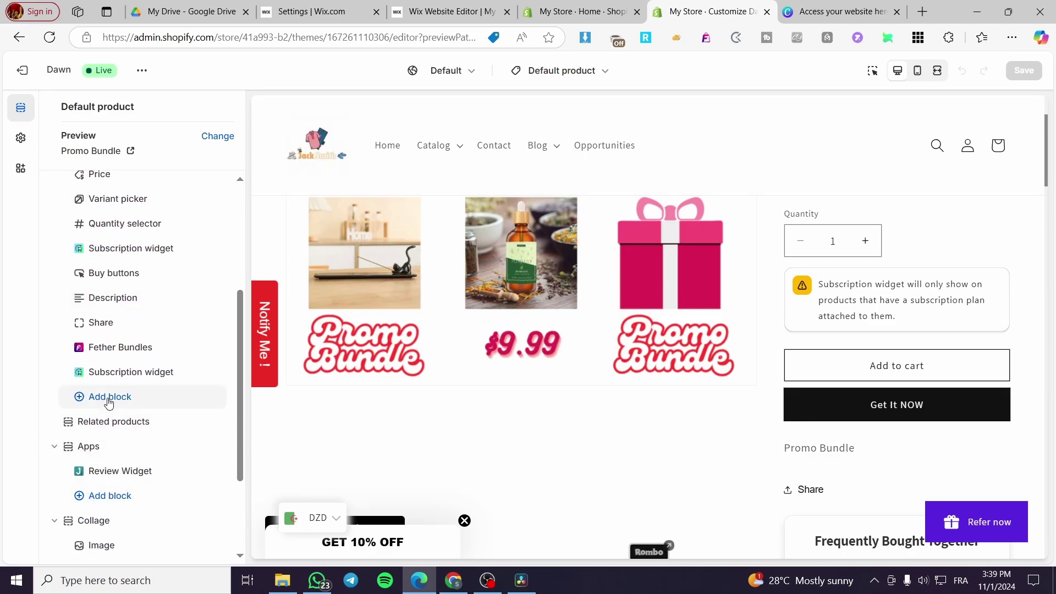
Step: Add the Trust Badge Widget app block to the Product information section
{"action": "left_click", "coordinate": [110, 397]}
{"action": "right_click", "coordinate": [109, 397]}
{"action": "left_click", "coordinate": [381, 321]}
{"action": "left_click", "coordinate": [363, 314]}
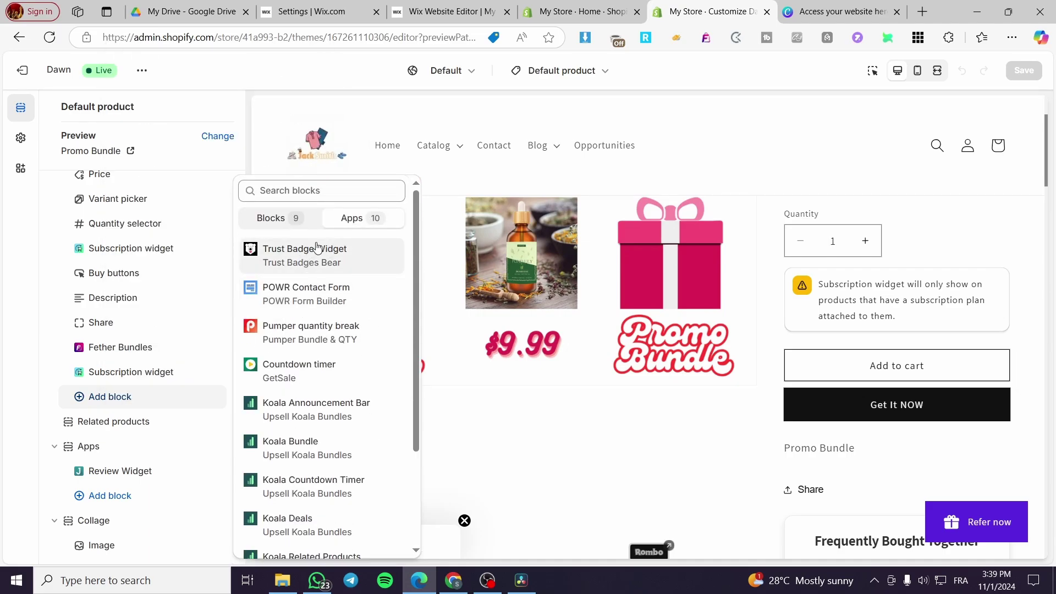
{"action": "left_click", "coordinate": [288, 256]}
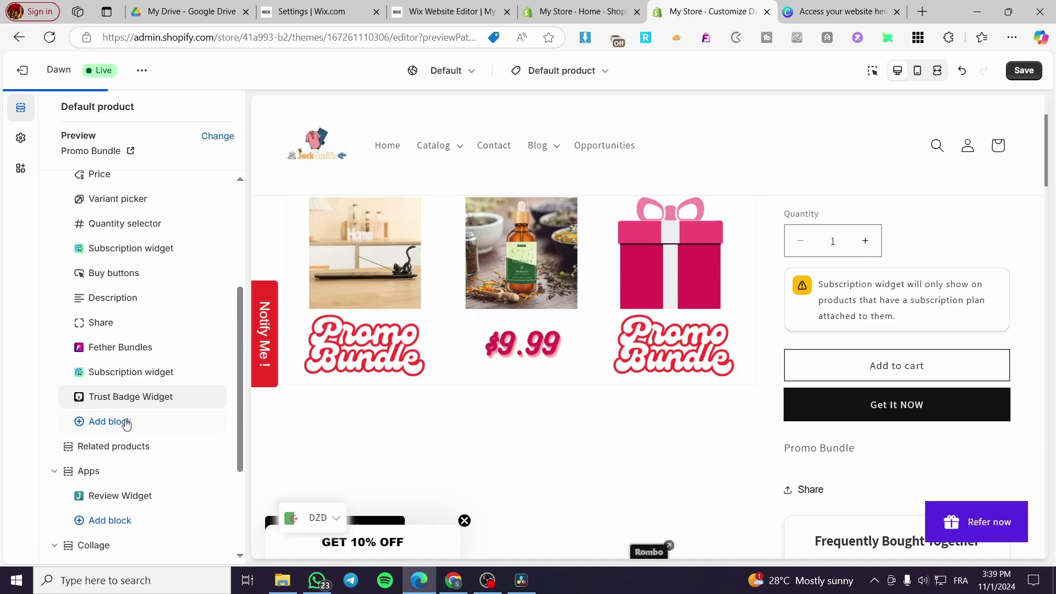
Step: Drag the Trust Badge Widget up to sit right after Quantity selector
{"action": "left_click_drag", "start_coordinate": [128, 399], "coordinate": [124, 295]}
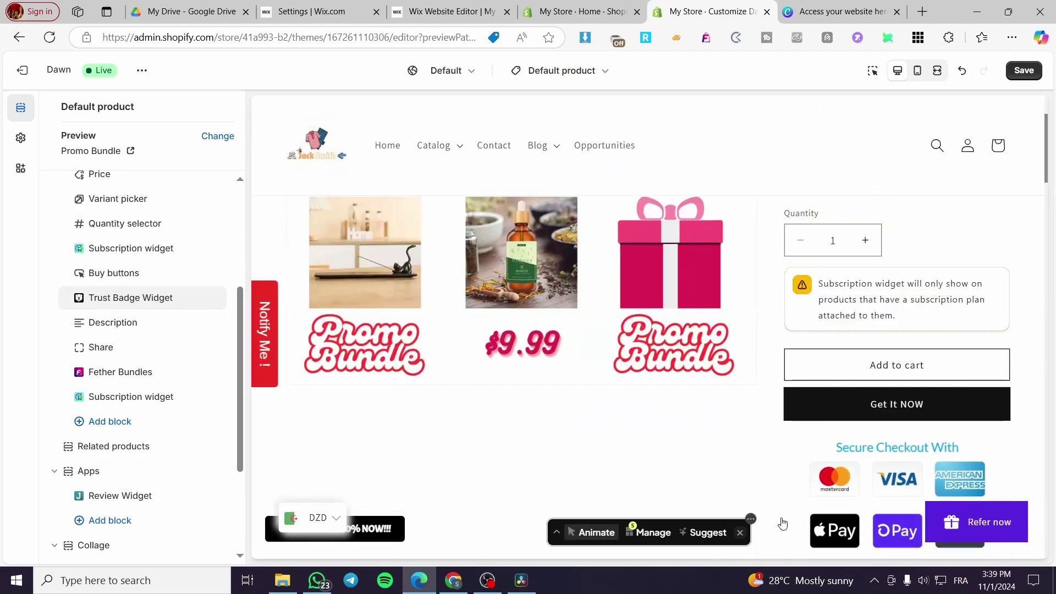
{"action": "scroll", "coordinate": [824, 465], "scroll_direction": "down", "scroll_amount": 1}
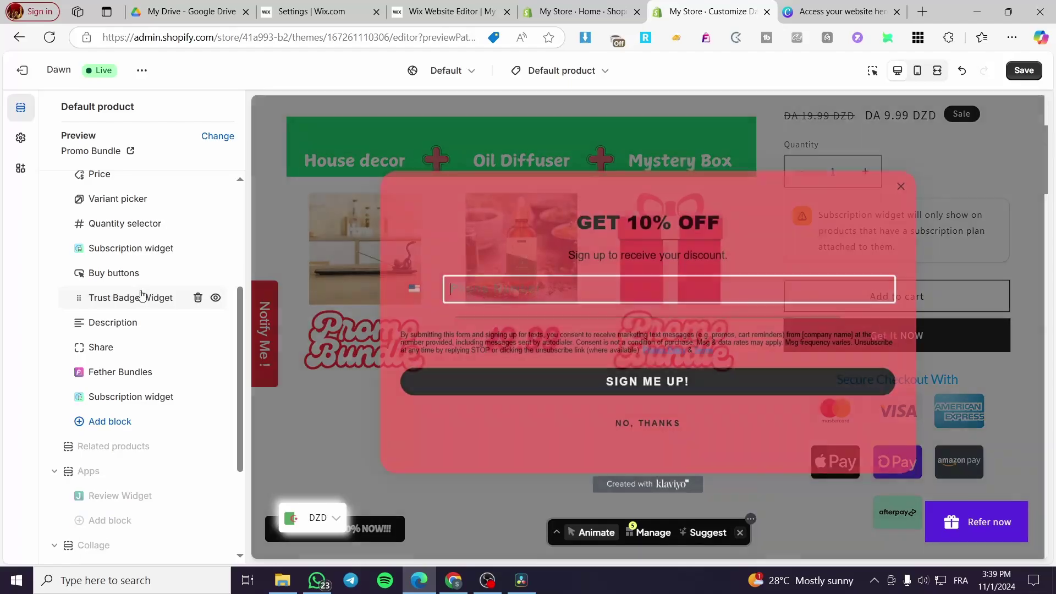
{"action": "left_click_drag", "start_coordinate": [142, 301], "coordinate": [193, 253]}
{"action": "left_click", "coordinate": [901, 182]}
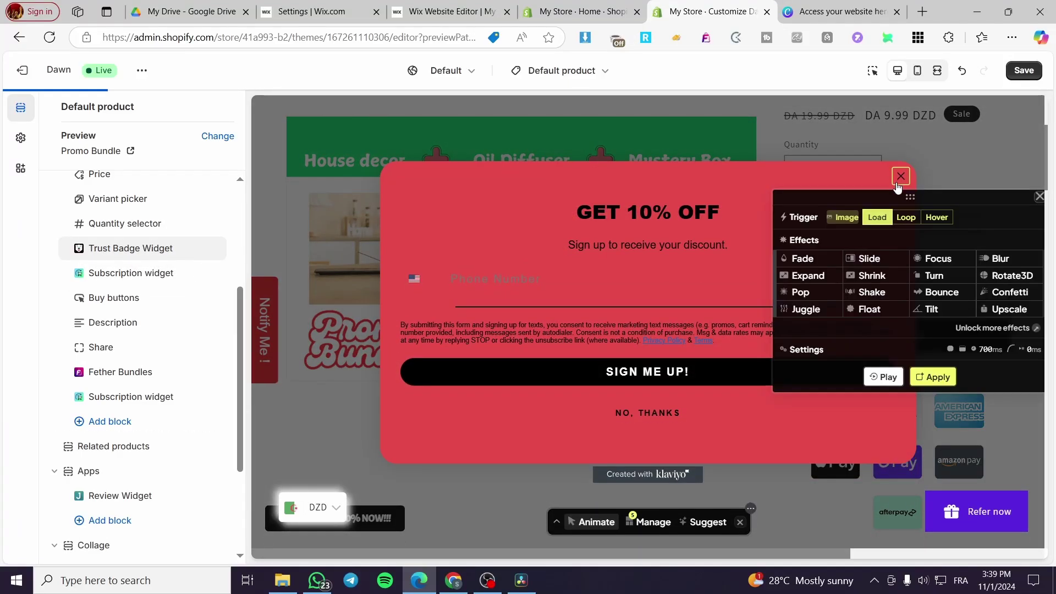
Step: Move the Trust Badge Widget from below Quantity selector to below Buy buttons
{"action": "left_click", "coordinate": [1039, 196]}
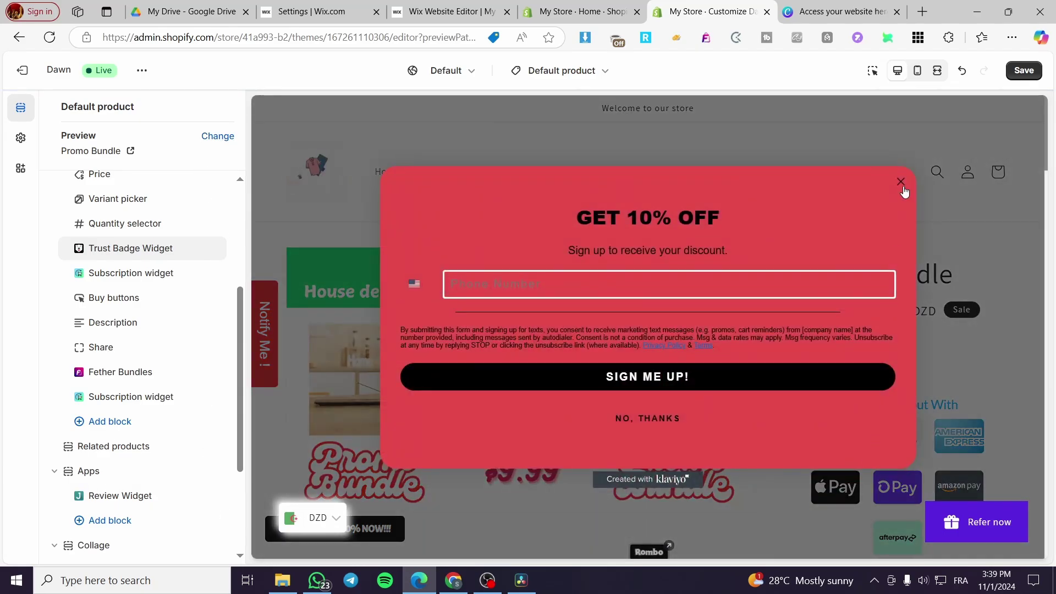
{"action": "left_click", "coordinate": [902, 186]}
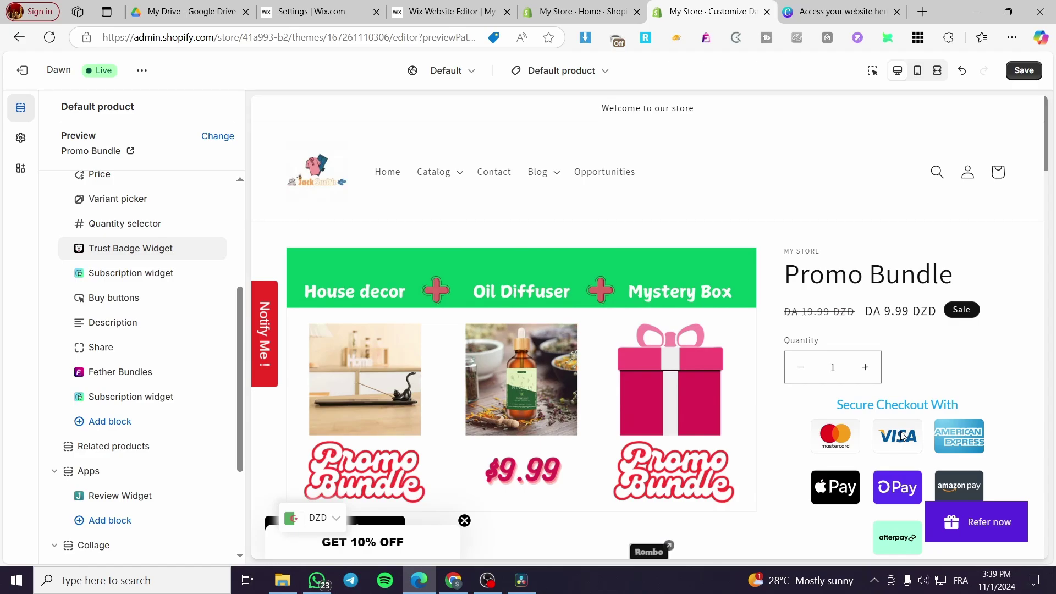
{"action": "scroll", "coordinate": [886, 285], "scroll_direction": "down", "scroll_amount": 3}
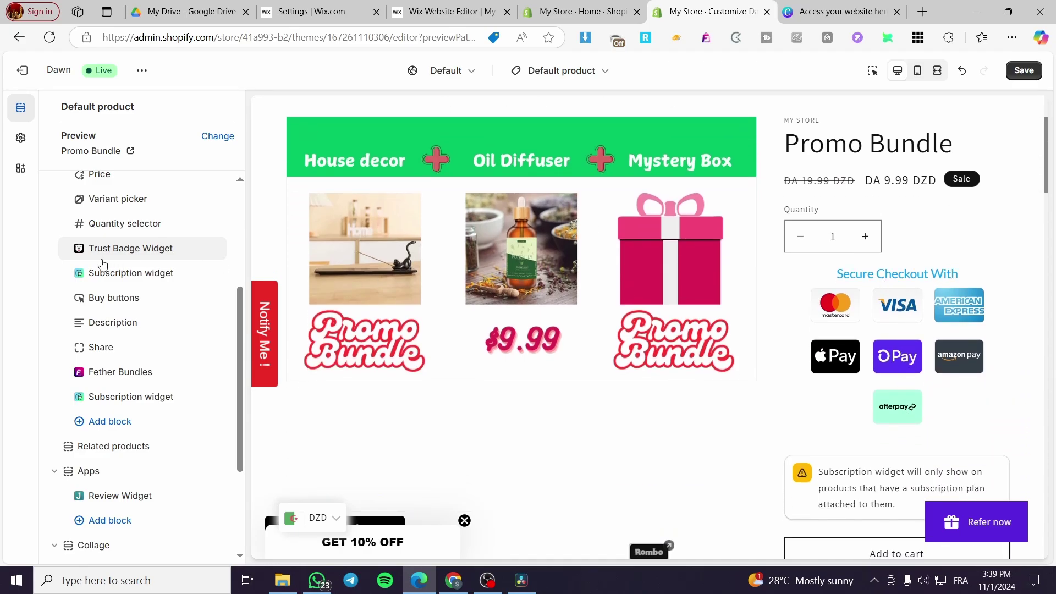
{"action": "left_click_drag", "start_coordinate": [91, 253], "coordinate": [81, 300]}
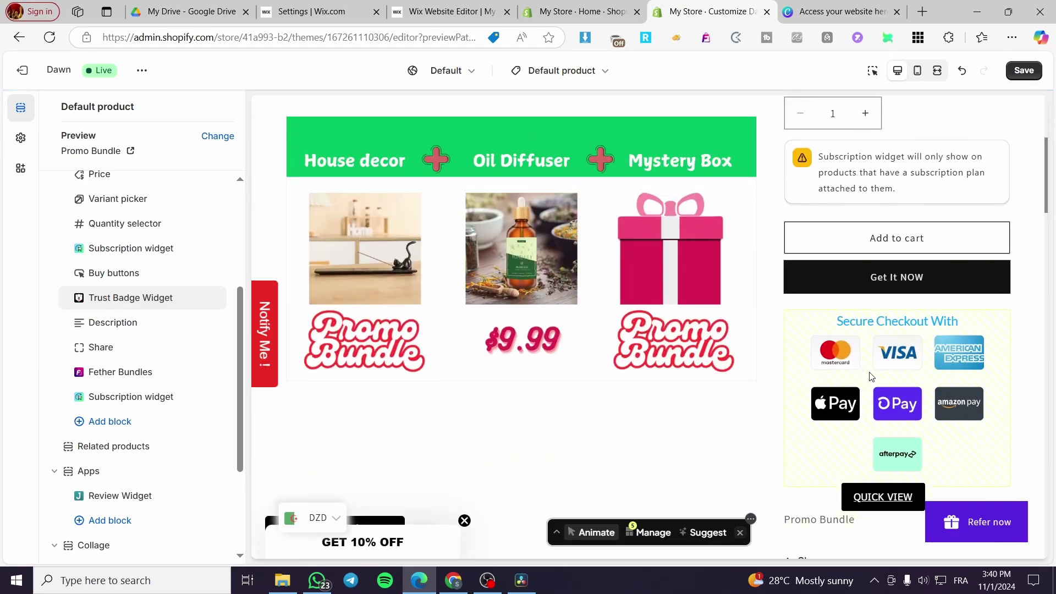
{"action": "left_click", "coordinate": [740, 533]}
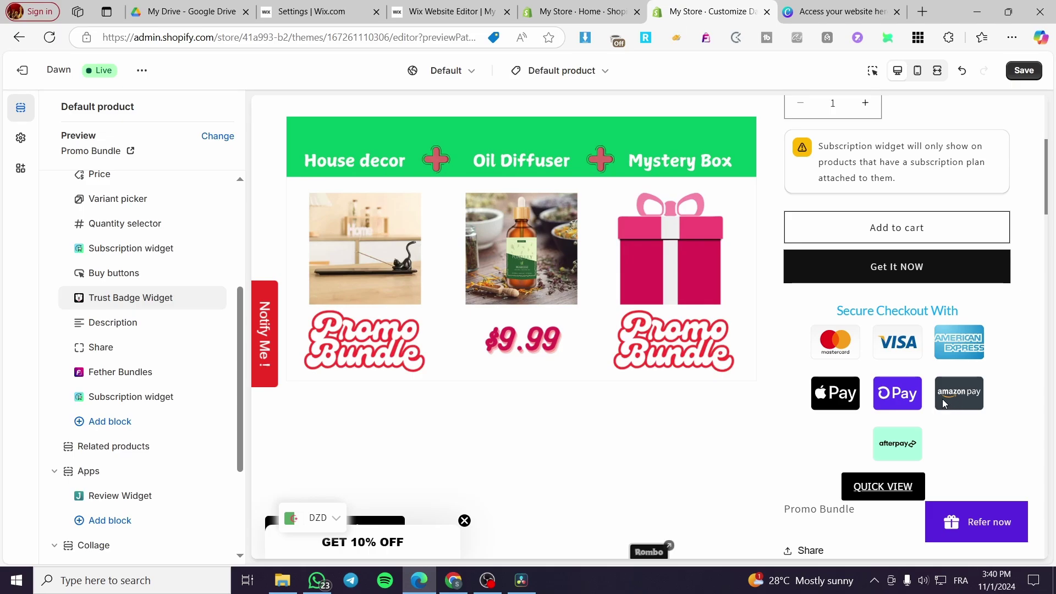
Step: Reload the store admin and open the Trust Badges Bear app page from Apps
{"action": "left_click", "coordinate": [578, 12]}
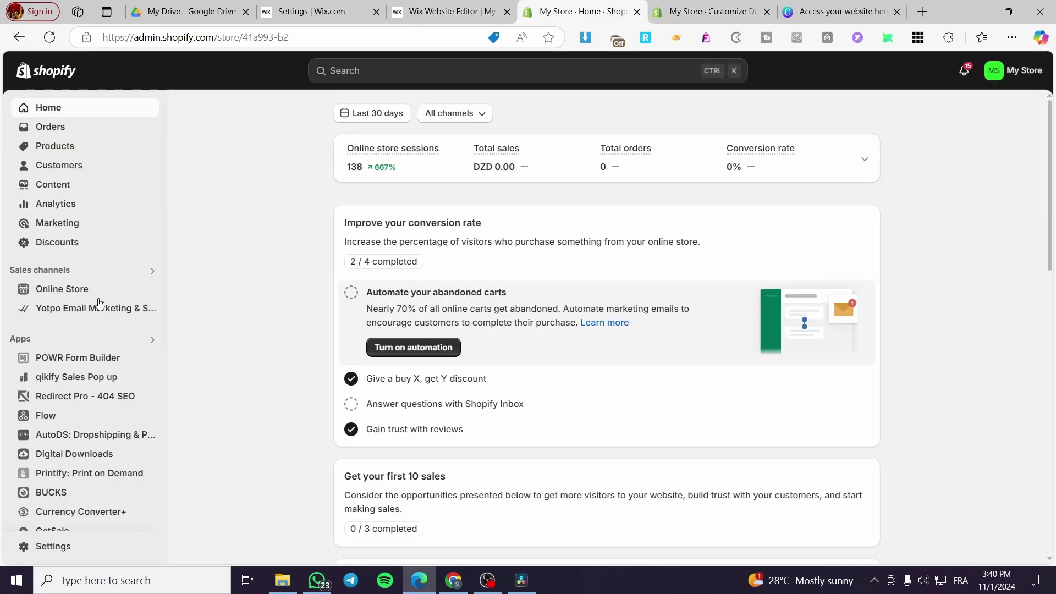
{"action": "left_click", "coordinate": [48, 45]}
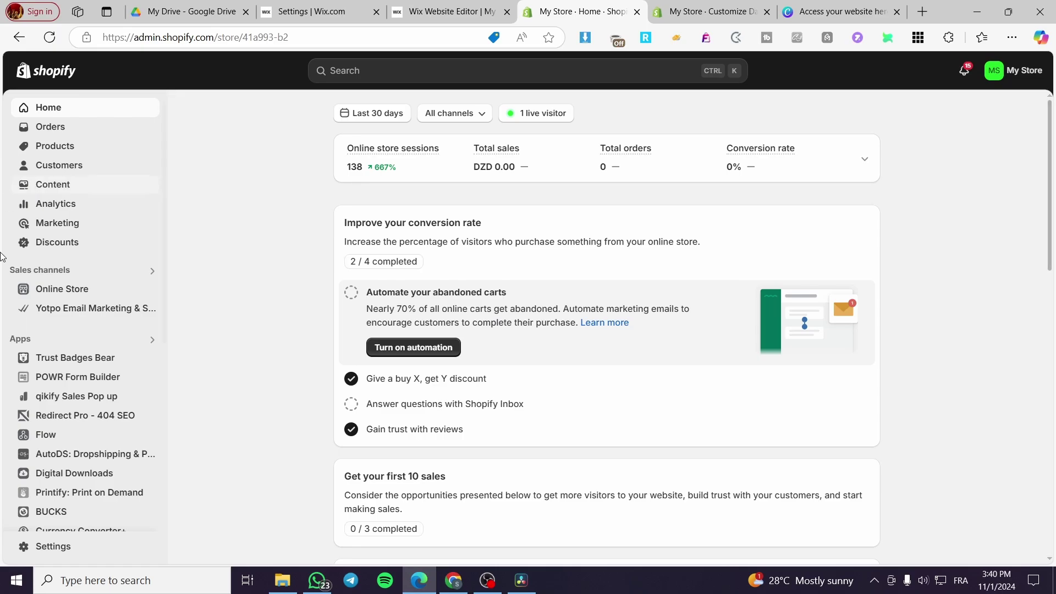
{"action": "left_click", "coordinate": [90, 357]}
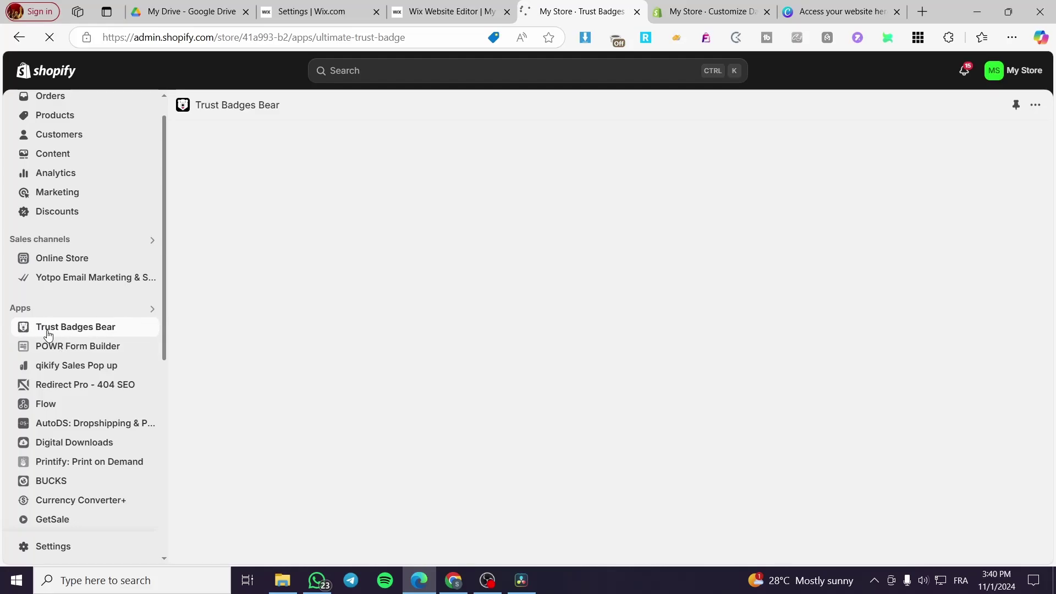
{"action": "left_click", "coordinate": [710, 11]}
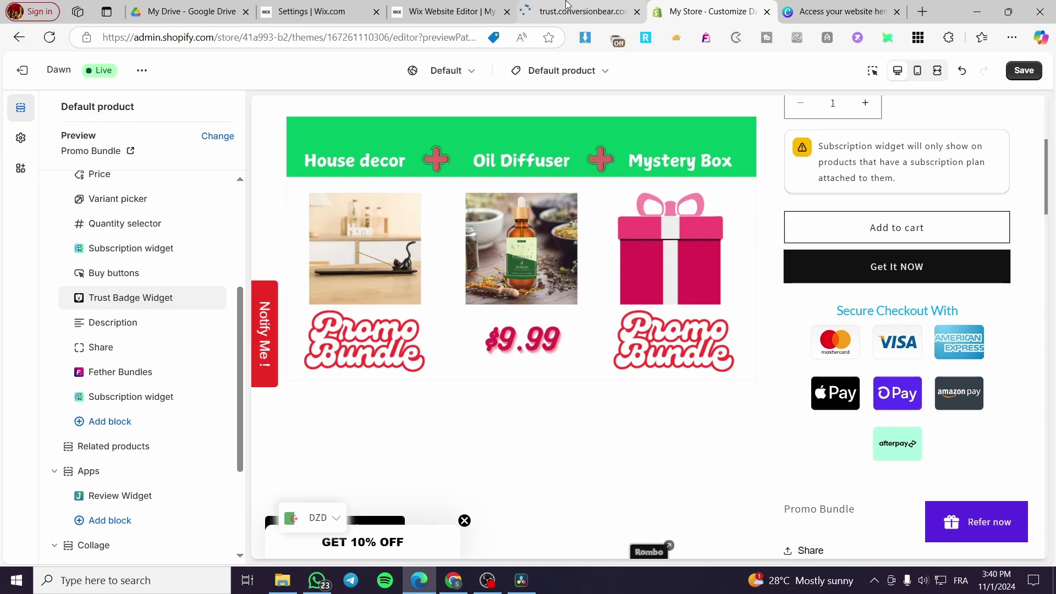
{"action": "left_click", "coordinate": [578, 11]}
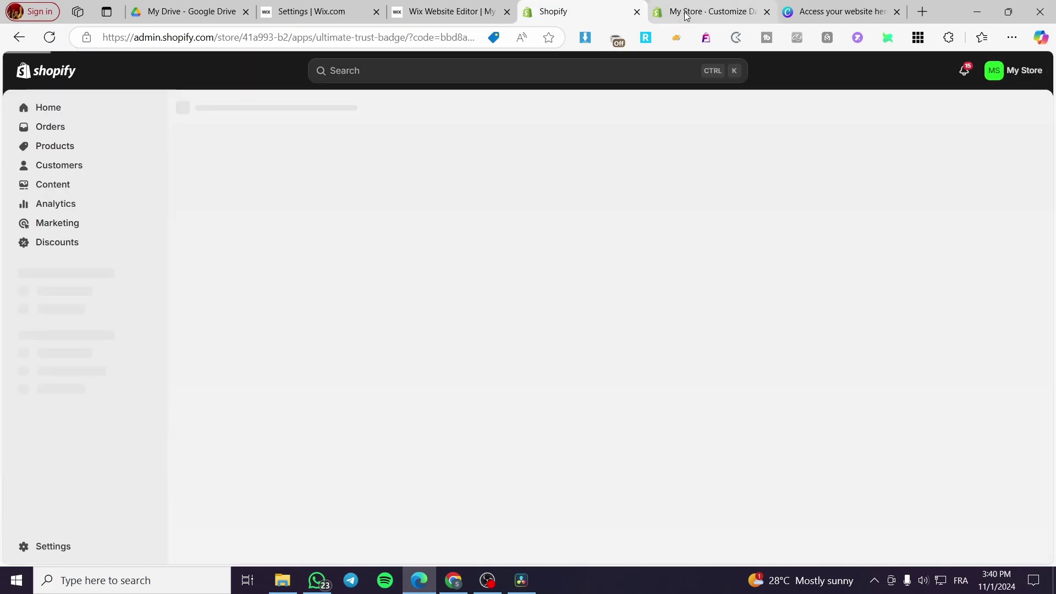
{"action": "left_click", "coordinate": [710, 11]}
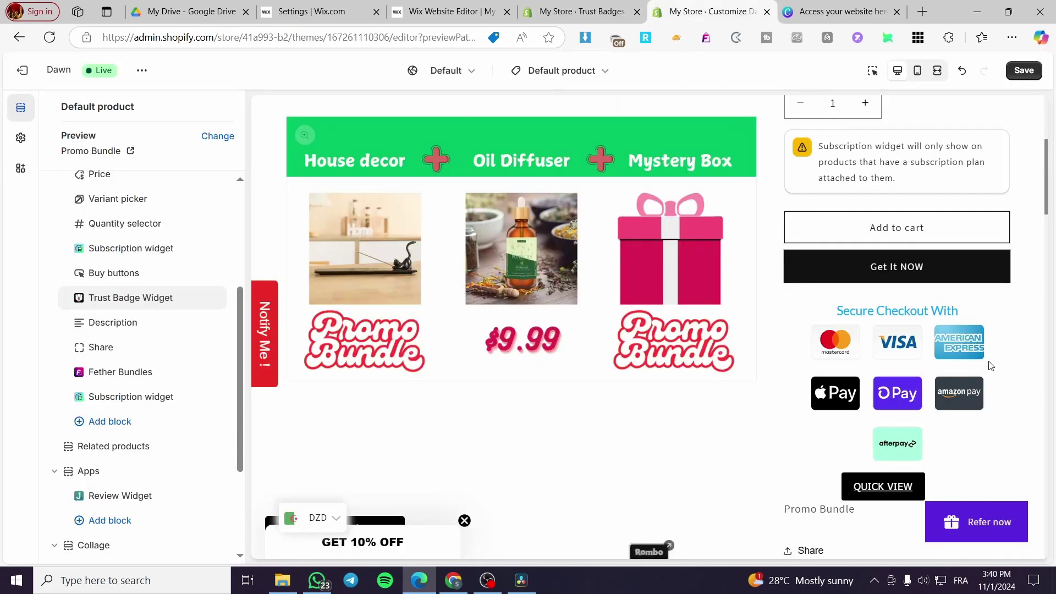
{"action": "left_click", "coordinate": [578, 3]}
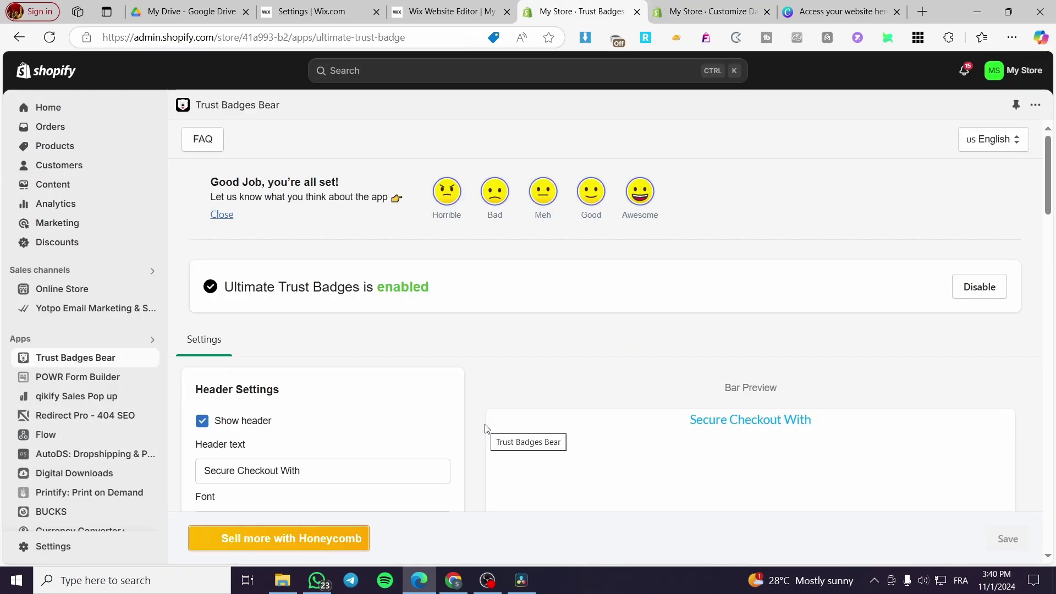
{"action": "scroll", "coordinate": [311, 394], "scroll_direction": "down", "scroll_amount": 10}
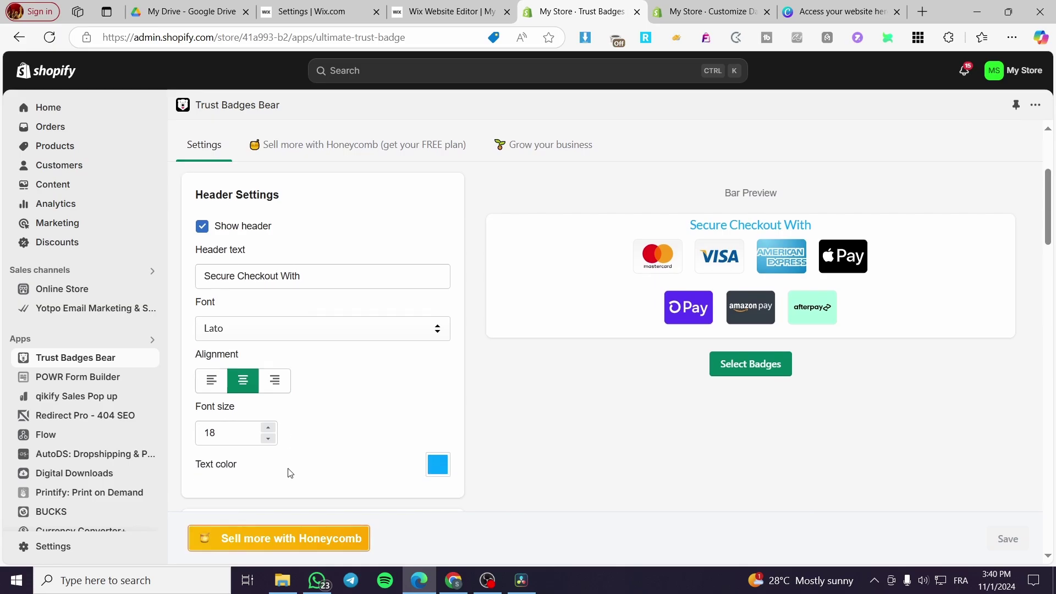
{"action": "scroll", "coordinate": [311, 394], "scroll_direction": "down", "scroll_amount": 8}
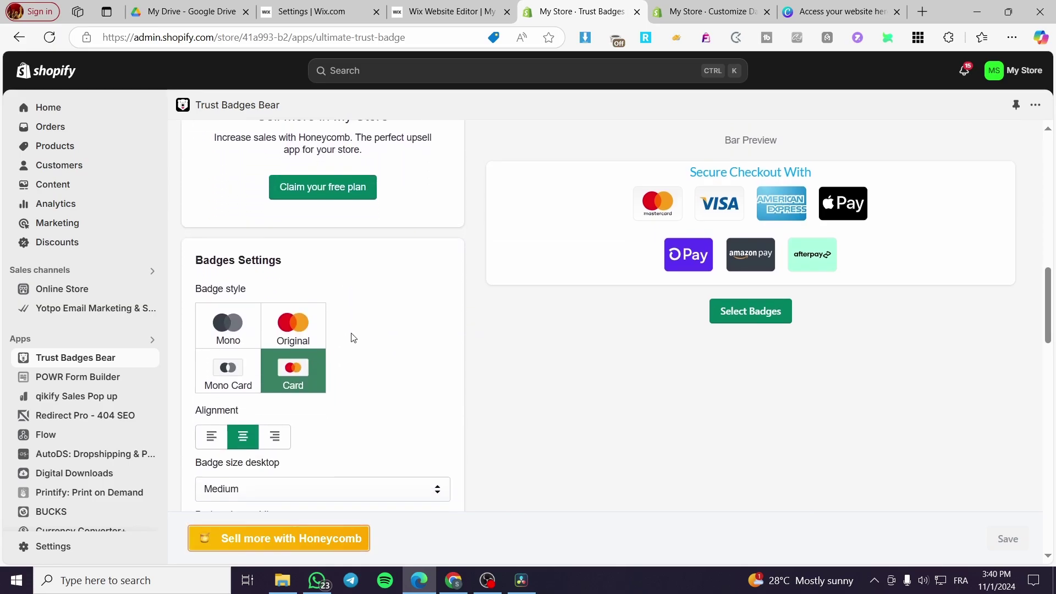
{"action": "left_click", "coordinate": [294, 292]}
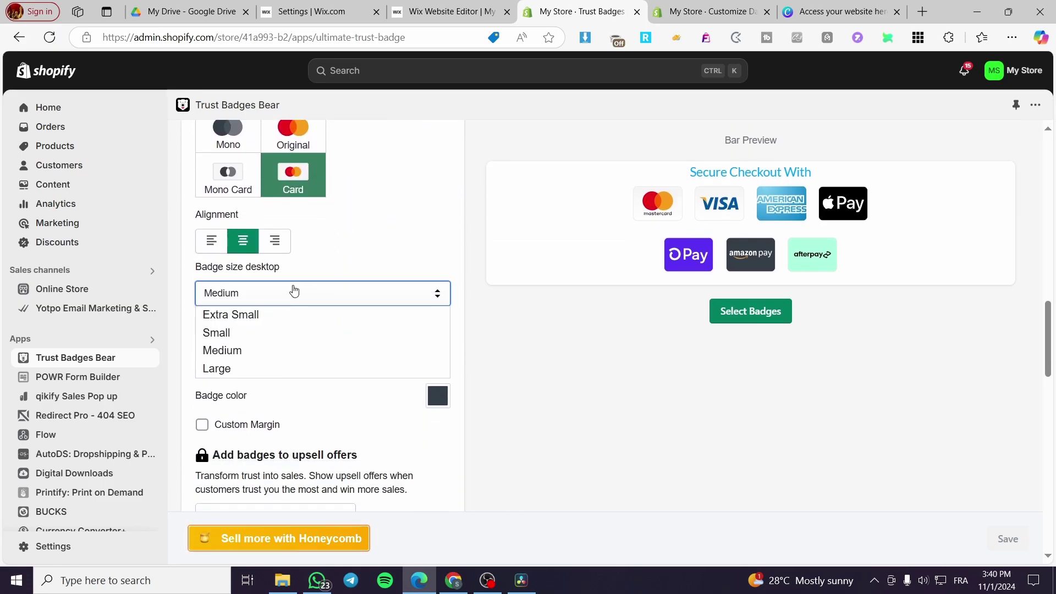
{"action": "left_click", "coordinate": [282, 333]}
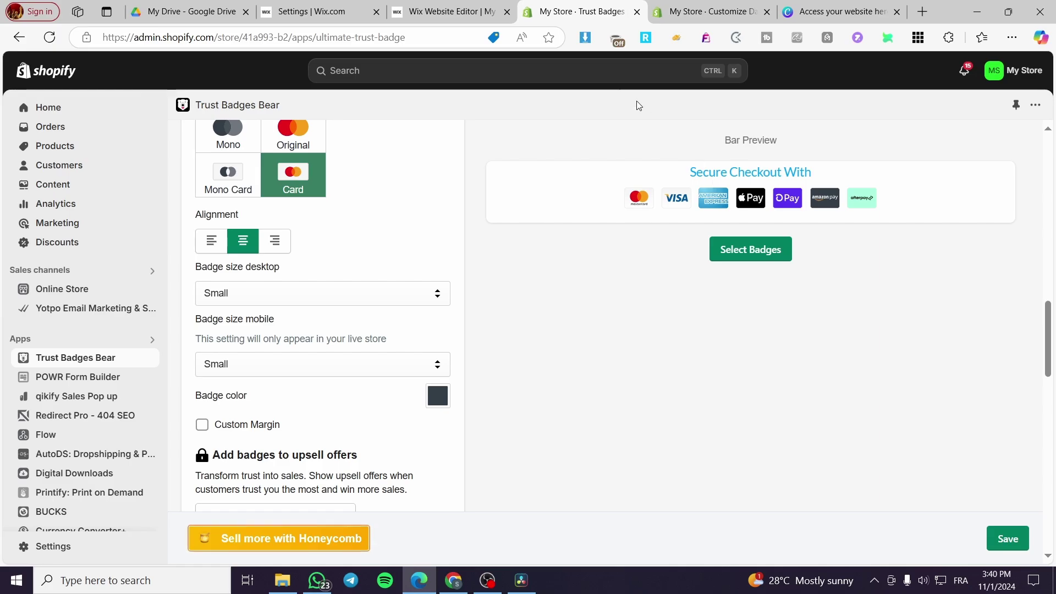
{"action": "left_click", "coordinate": [1013, 541]}
{"action": "left_click", "coordinate": [708, 11]}
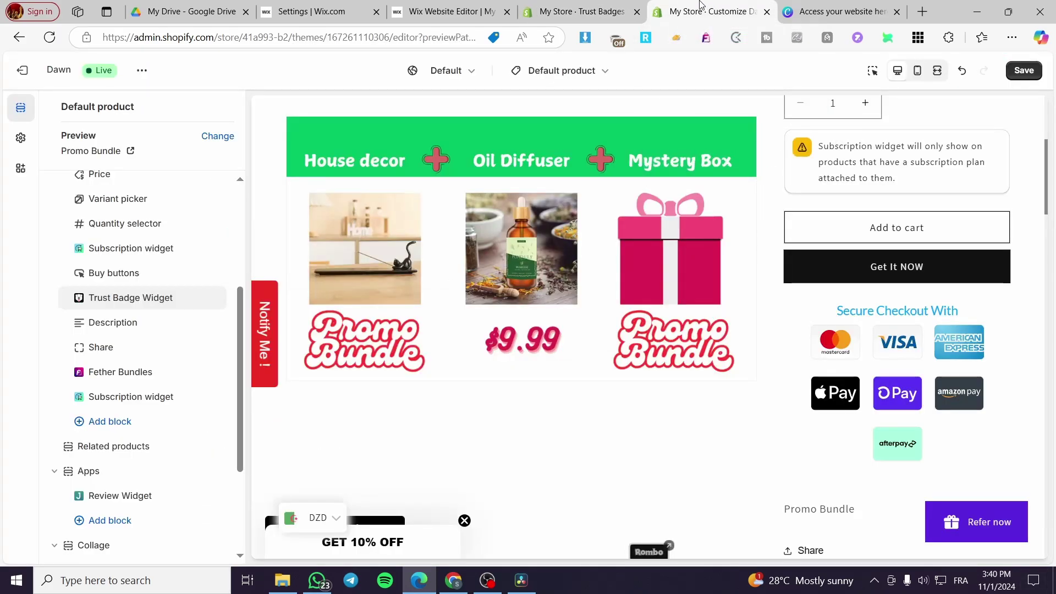
Step: Reload the theme editor, discarding unsaved changes, and check the Promo Bundle preview
{"action": "left_click", "coordinate": [49, 37]}
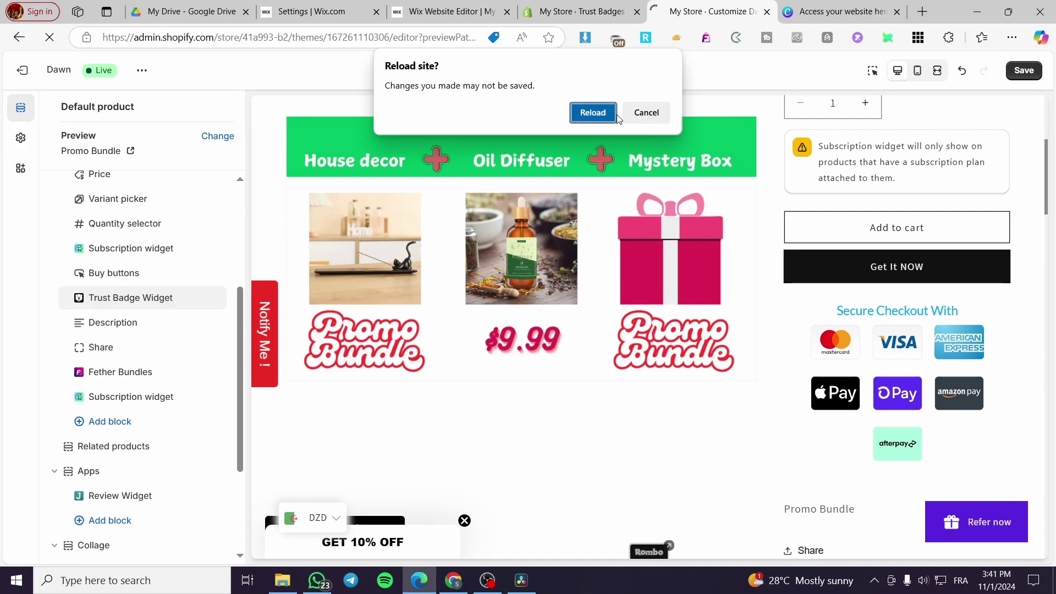
{"action": "left_click", "coordinate": [616, 114]}
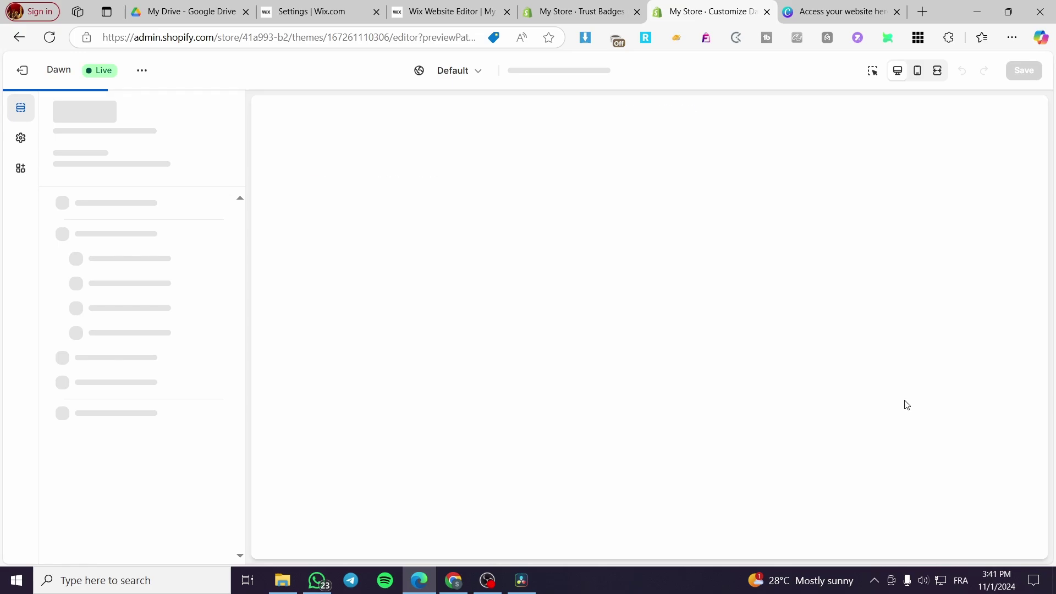
{"action": "scroll", "coordinate": [896, 325], "scroll_direction": "down", "scroll_amount": 5}
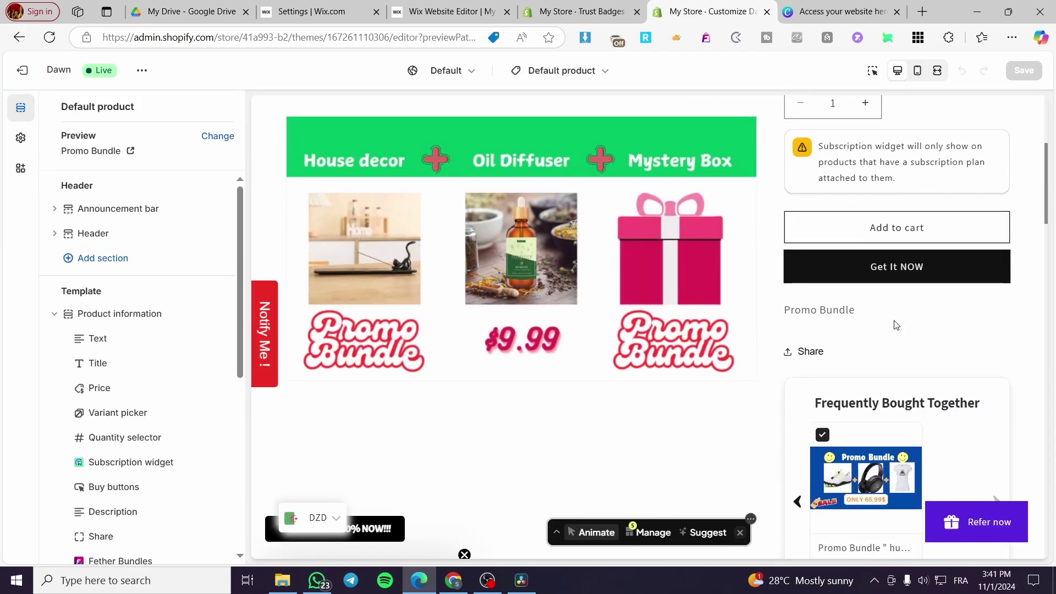
{"action": "scroll", "coordinate": [171, 443], "scroll_direction": "down", "scroll_amount": 3}
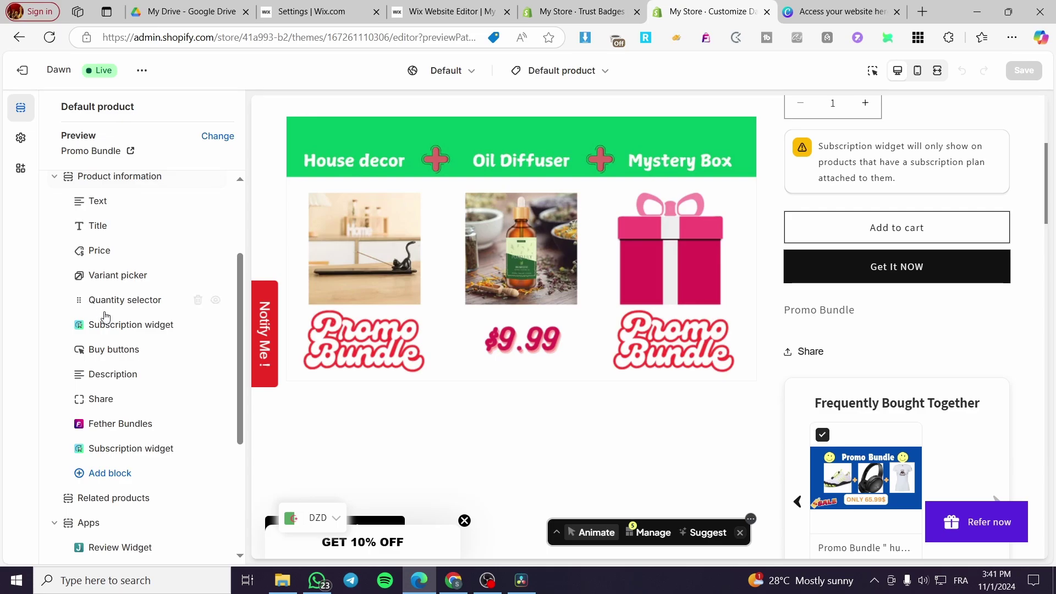
{"action": "scroll", "coordinate": [107, 319], "scroll_direction": "up", "scroll_amount": 3}
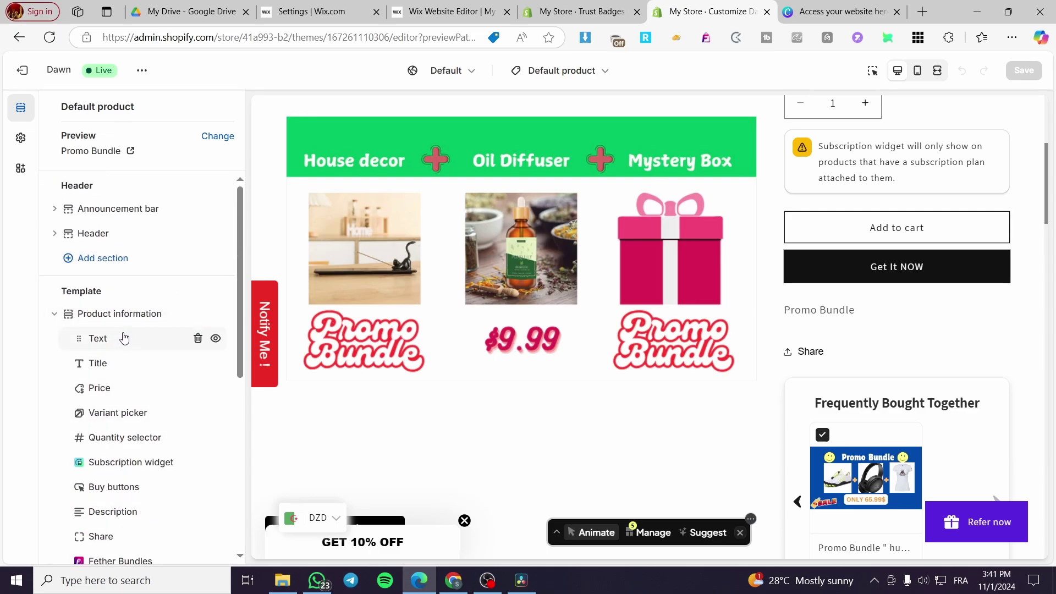
Step: Add the Trust Badge Widget app block and place it right below Buy buttons
{"action": "scroll", "coordinate": [125, 337], "scroll_direction": "down", "scroll_amount": 3}
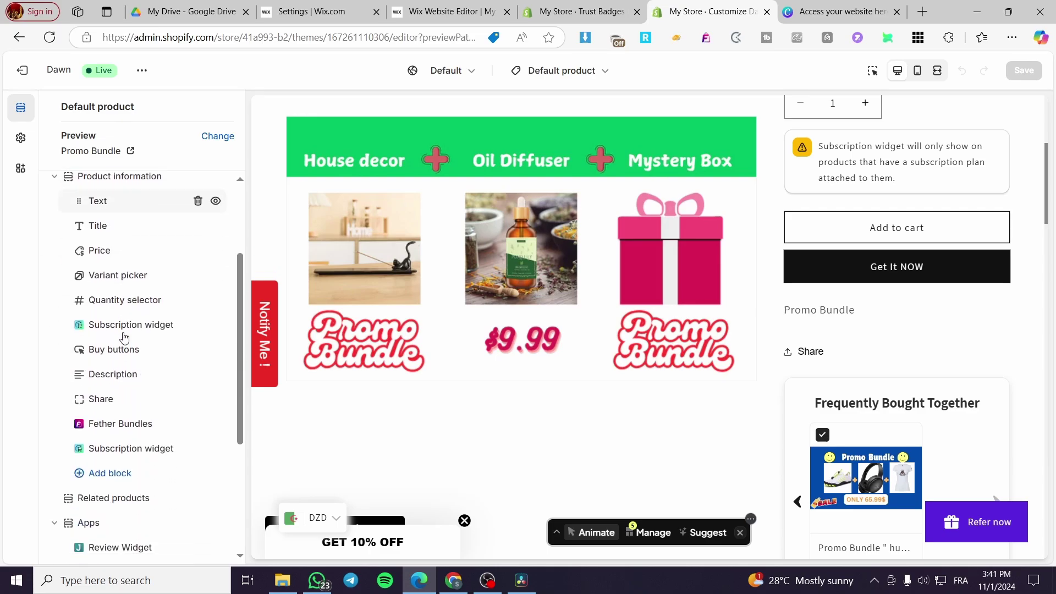
{"action": "left_click", "coordinate": [148, 411]}
{"action": "left_click", "coordinate": [366, 317]}
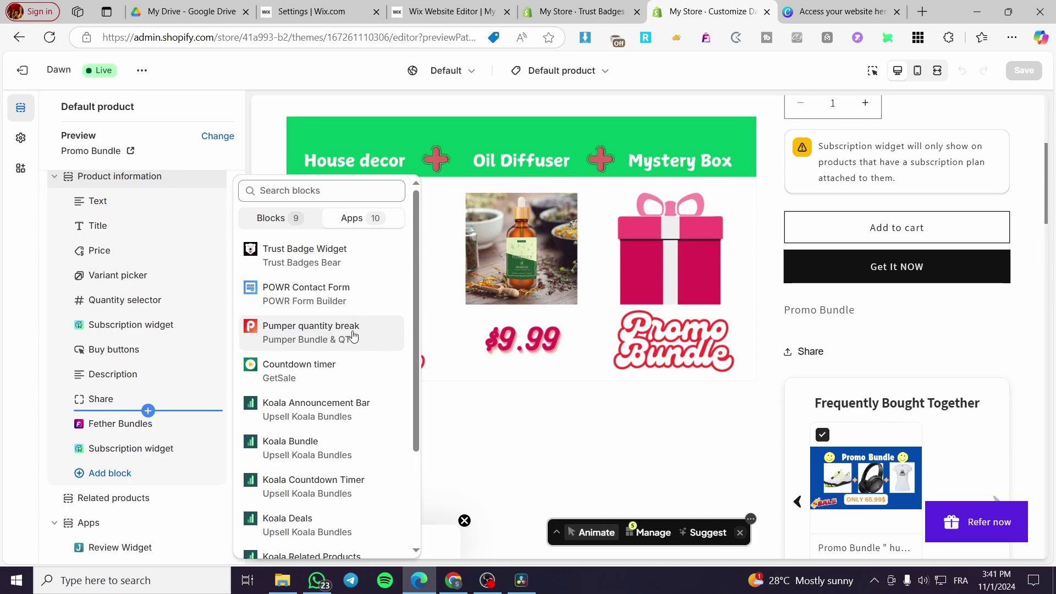
{"action": "left_click", "coordinate": [330, 252]}
{"action": "left_click_drag", "start_coordinate": [80, 426], "coordinate": [100, 374]}
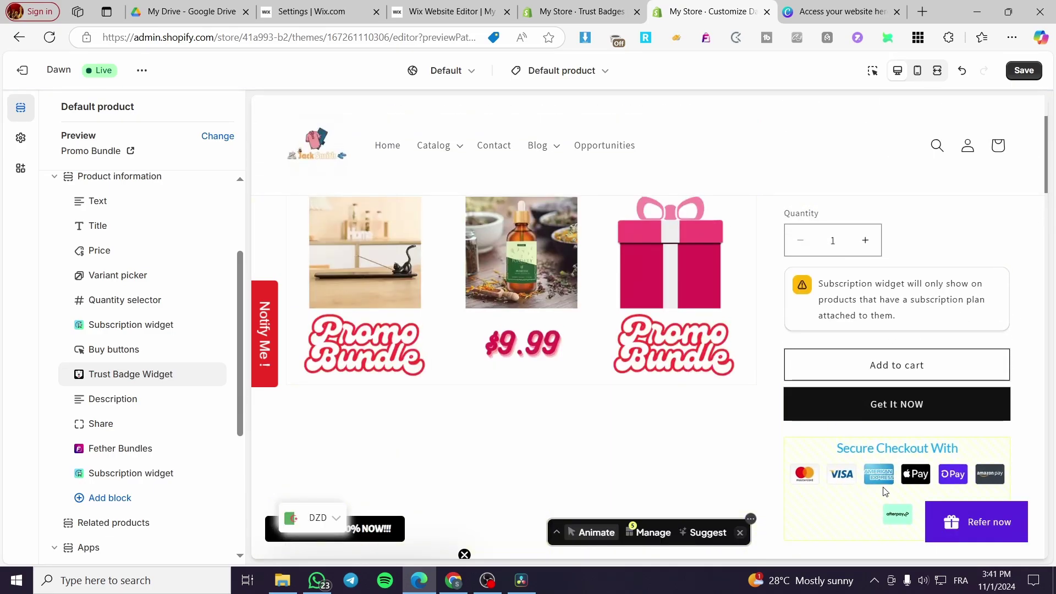
Step: Save the Dawn theme changes and return to the Trust Badges Bear settings page
{"action": "left_click", "coordinate": [1029, 70]}
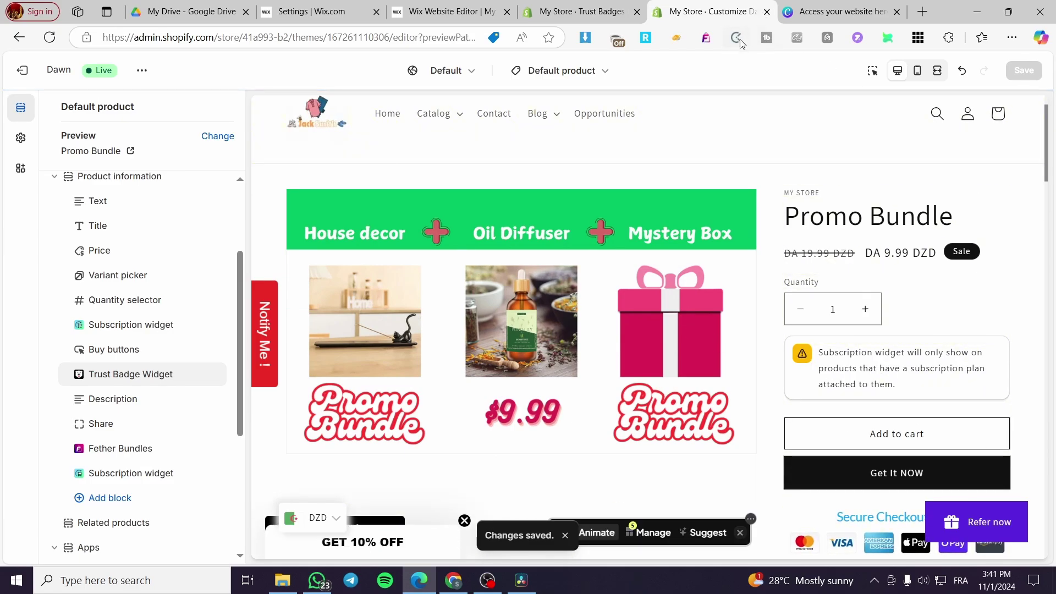
{"action": "left_click", "coordinate": [578, 11]}
{"action": "scroll", "coordinate": [460, 450], "scroll_direction": "down", "scroll_amount": 5}
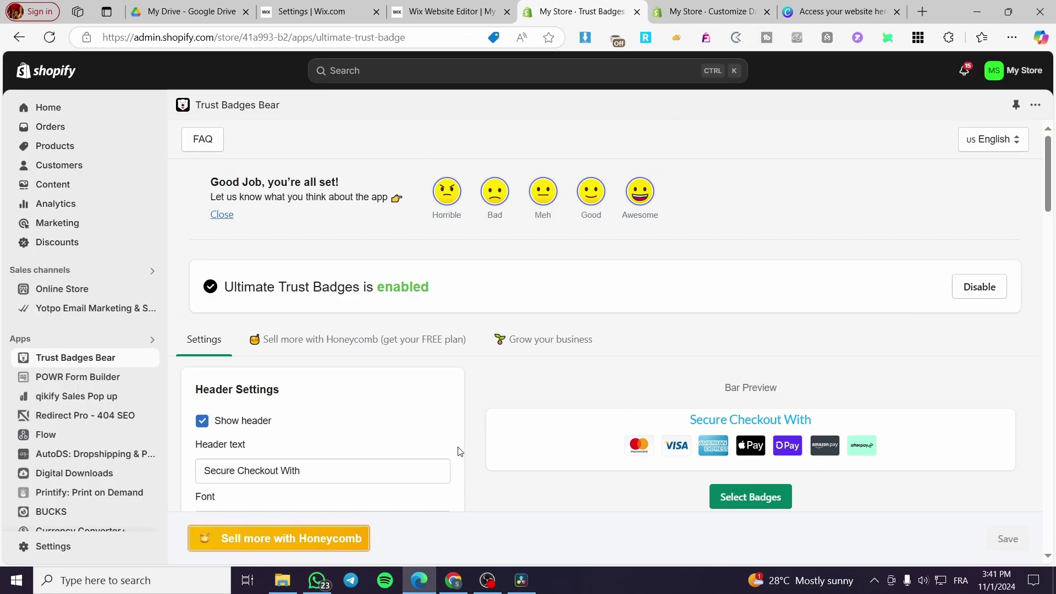